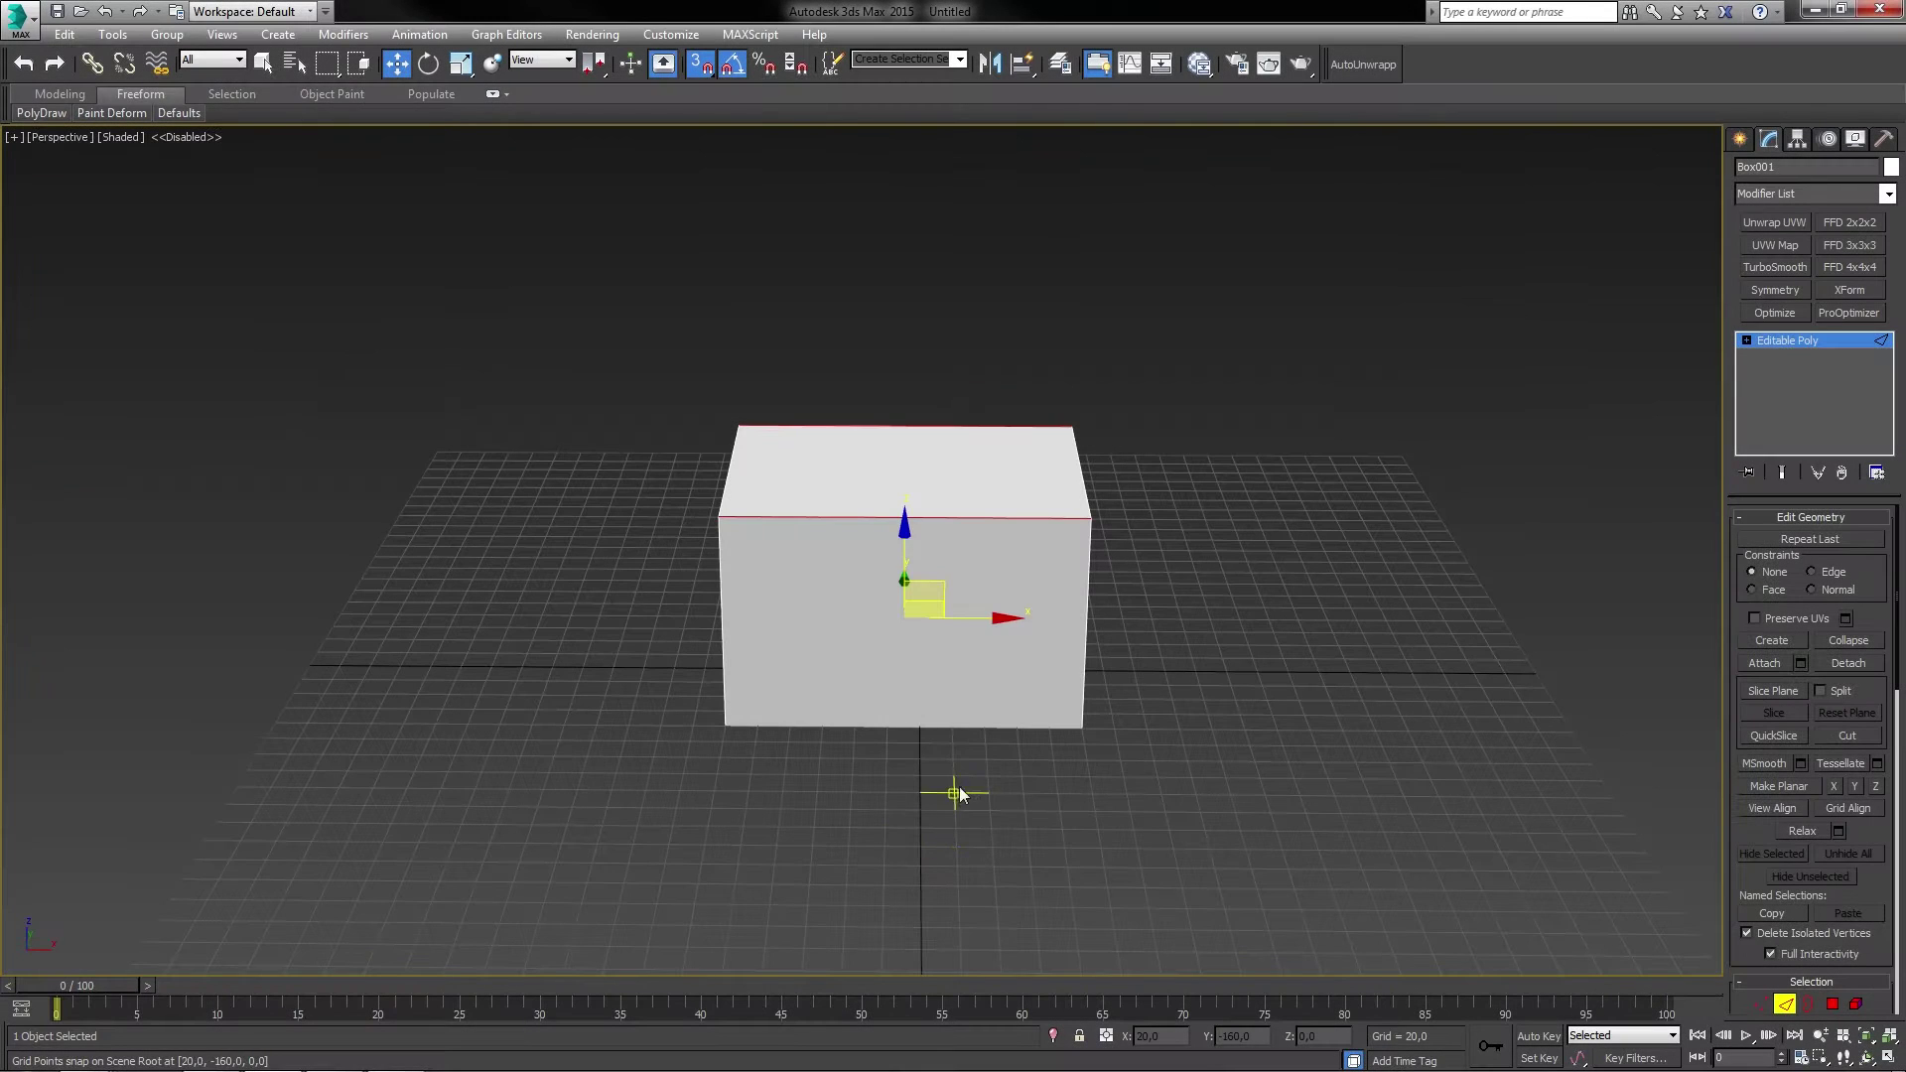
Chamfer the box's selected top edges with an enlarged chamfer amount.
key("ctrl+shift+c")
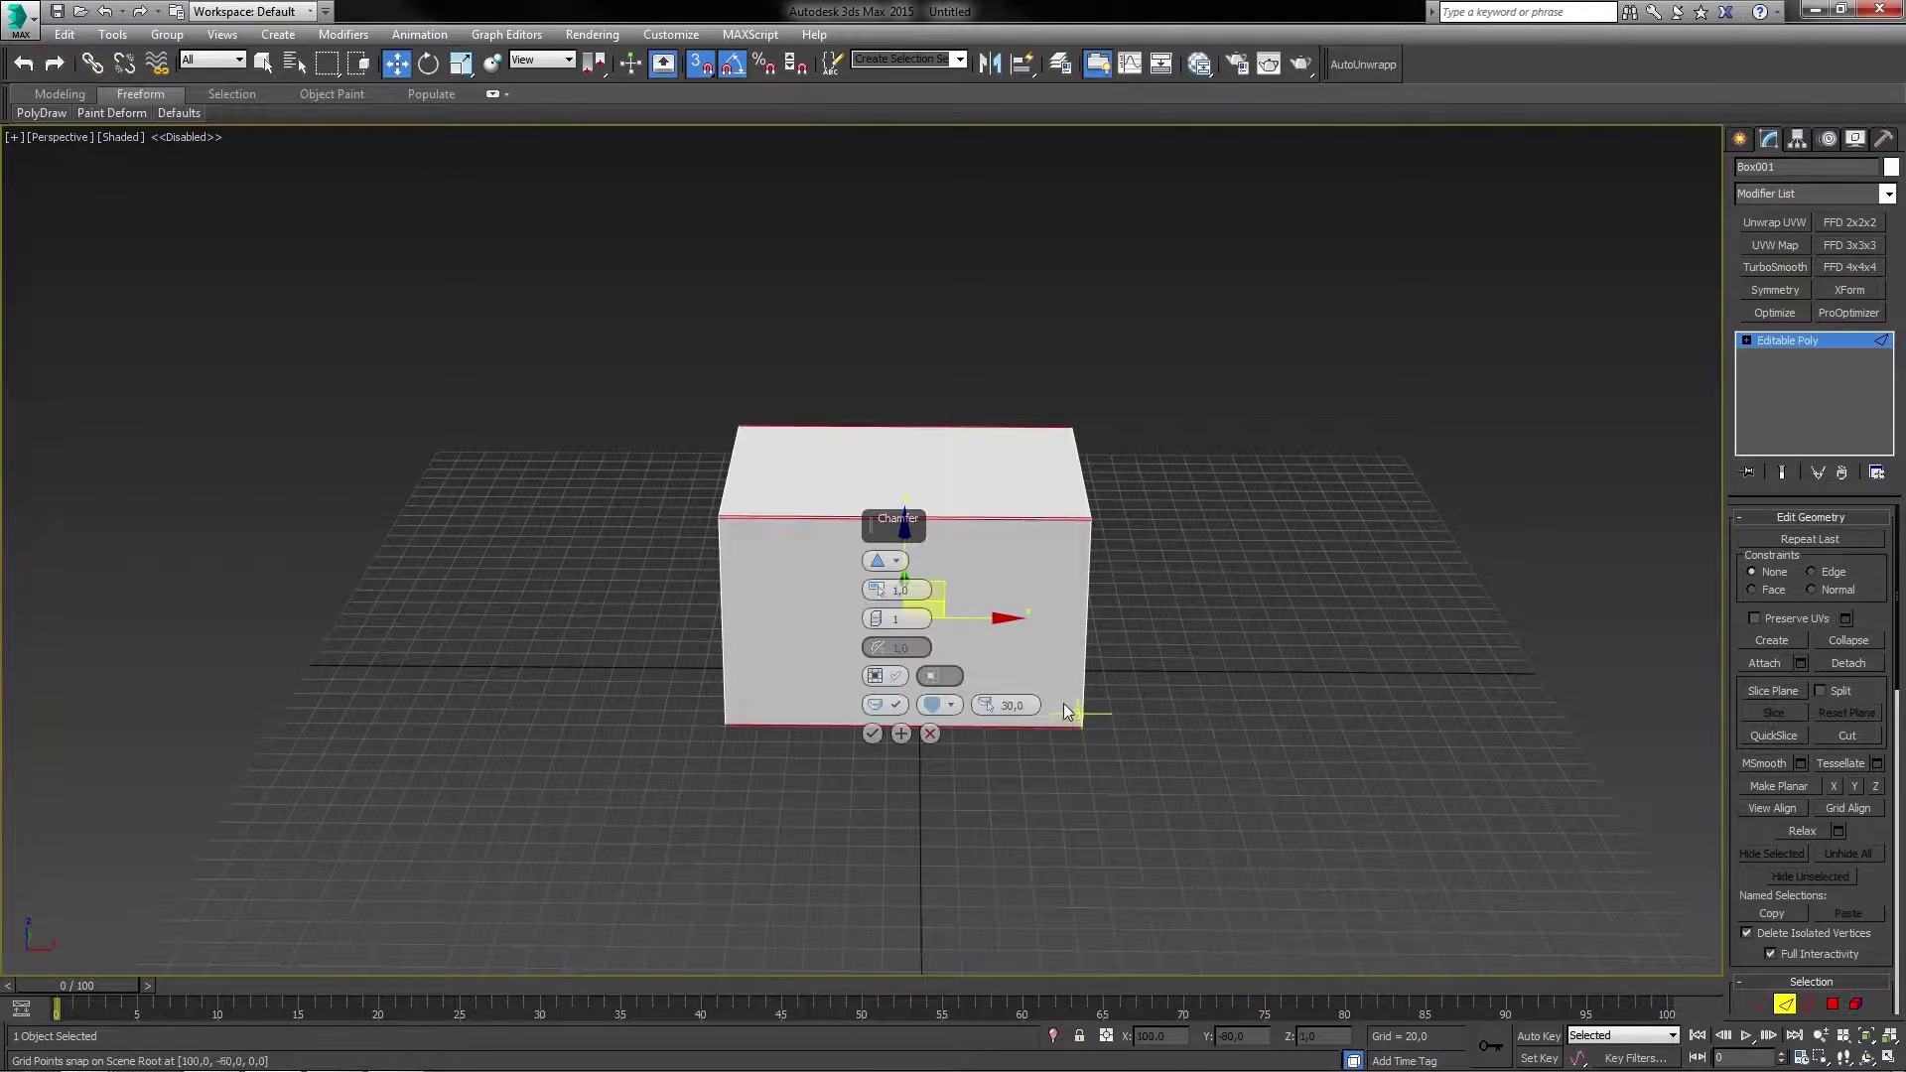
middle_click_drag(1060, 730, 1241, 576, "alt")
left_click_drag(878, 595, 878, 551)
left_click(872, 732)
left_click(1259, 638)
middle_click_drag(1259, 637, 1096, 596, "alt")
Extrude the box's end face outward, then extrude the new segment's top face upward.
key("4")
left_click(1042, 596)
key("shift+e")
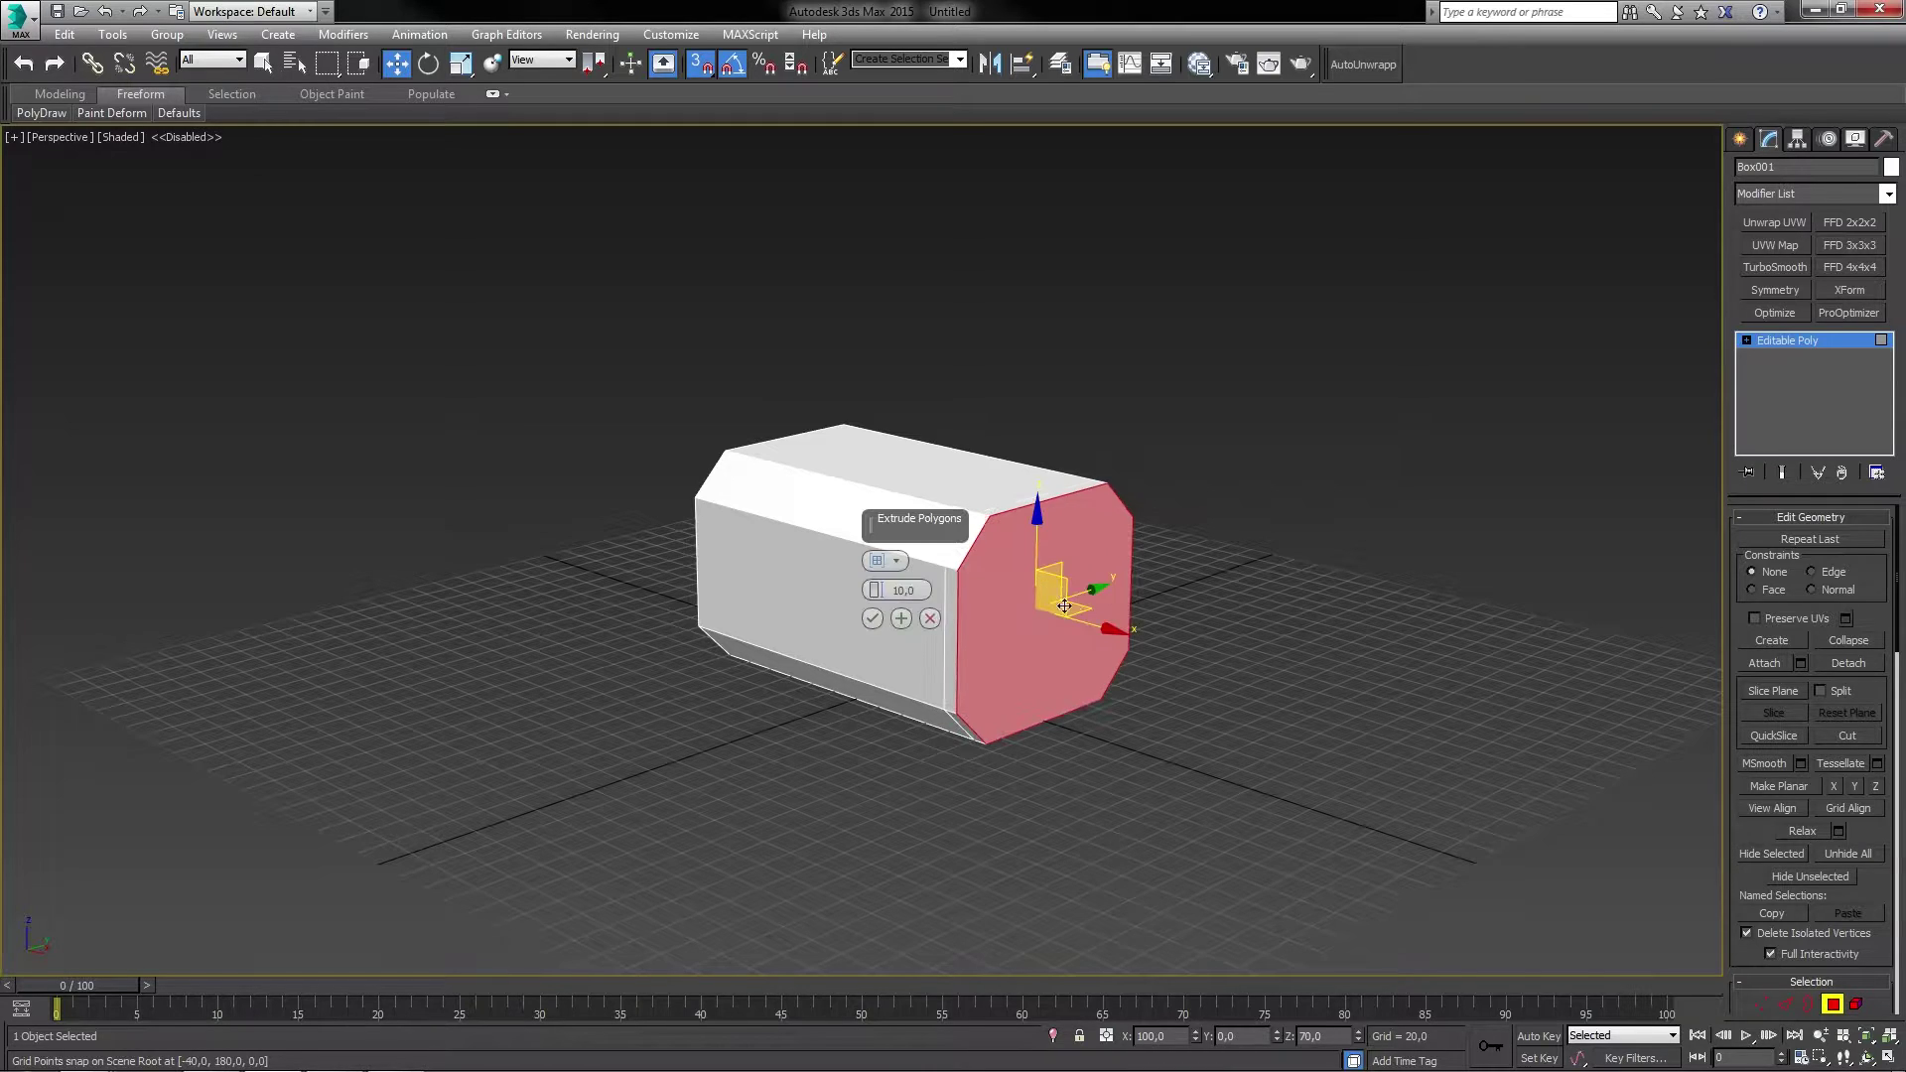
left_click_drag(877, 603, 943, 1052)
left_click(871, 618)
left_click(1080, 513)
key("shift+e")
left_click(872, 619)
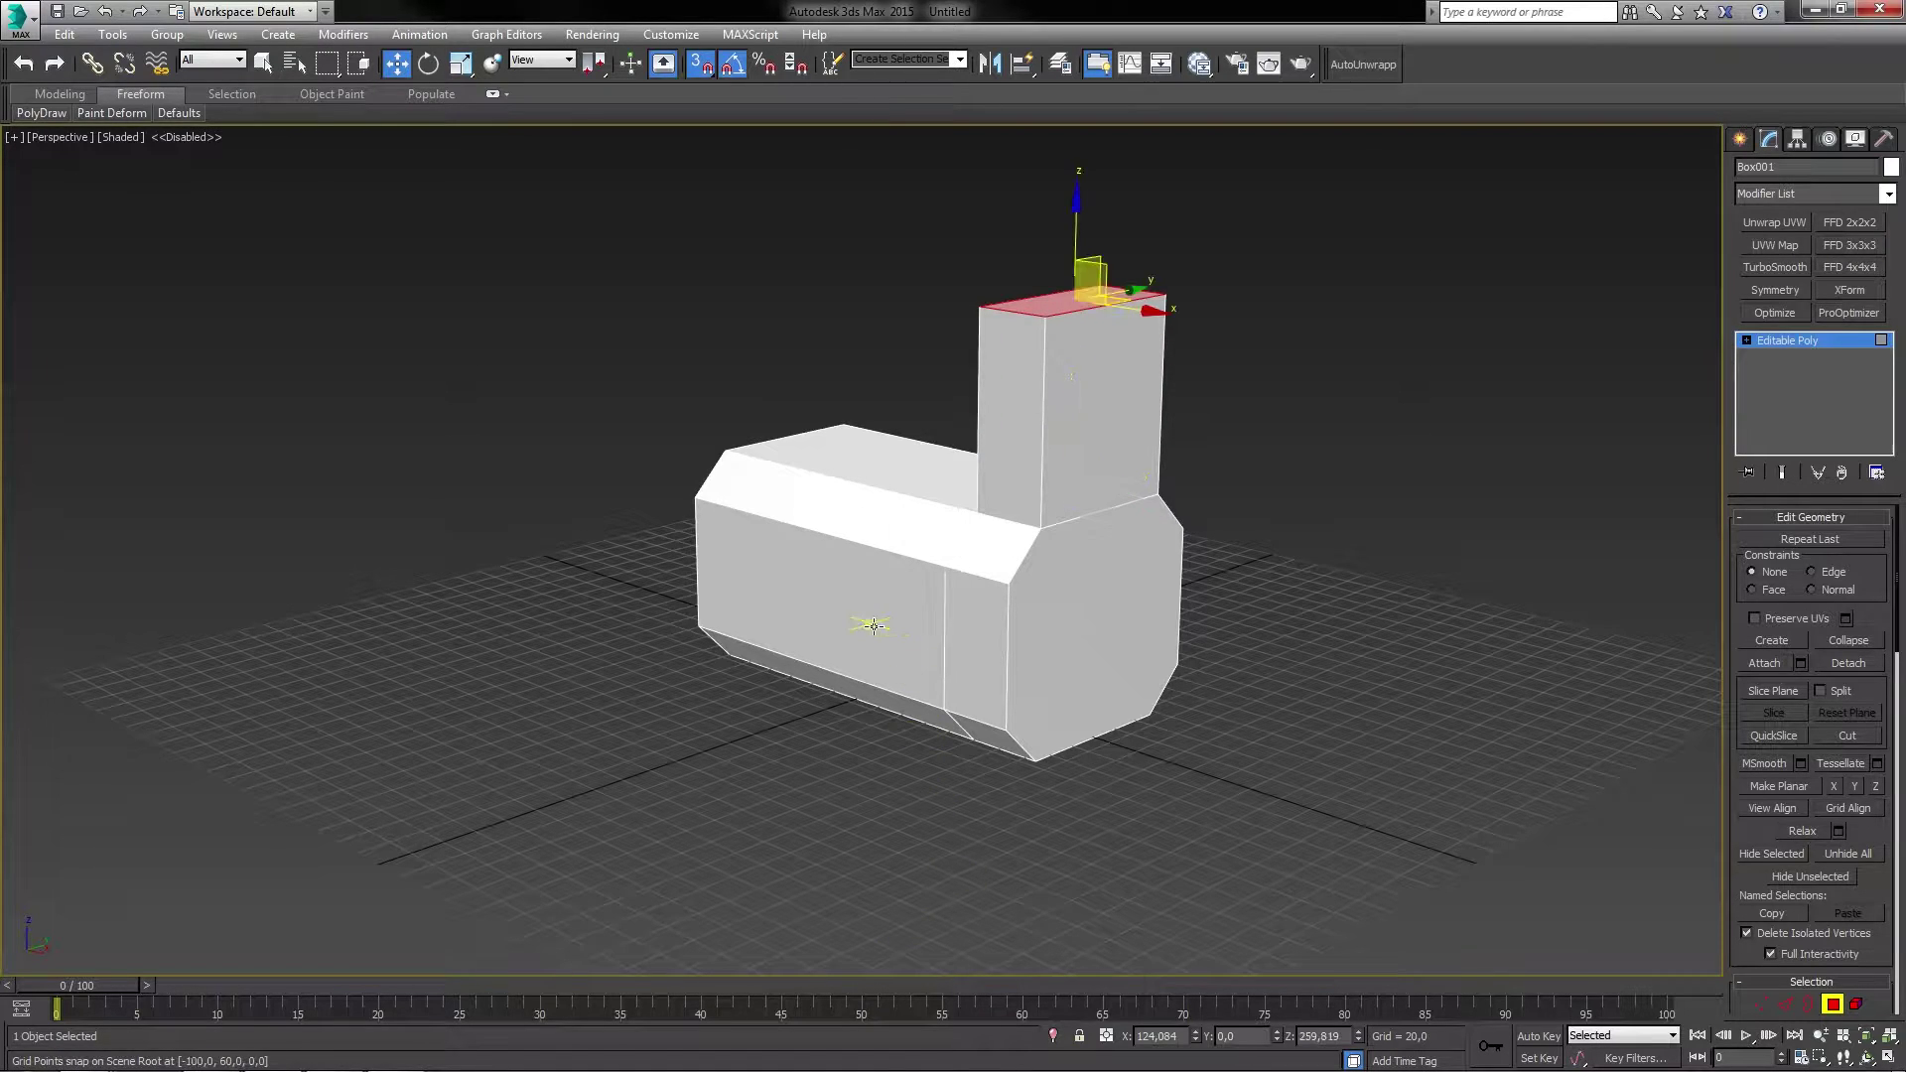
Bevel the tall column's top face higher with a shrunken, tapered outline.
left_click(978, 646)
middle_click_drag(978, 645, 1141, 348, "alt")
left_click(1142, 357)
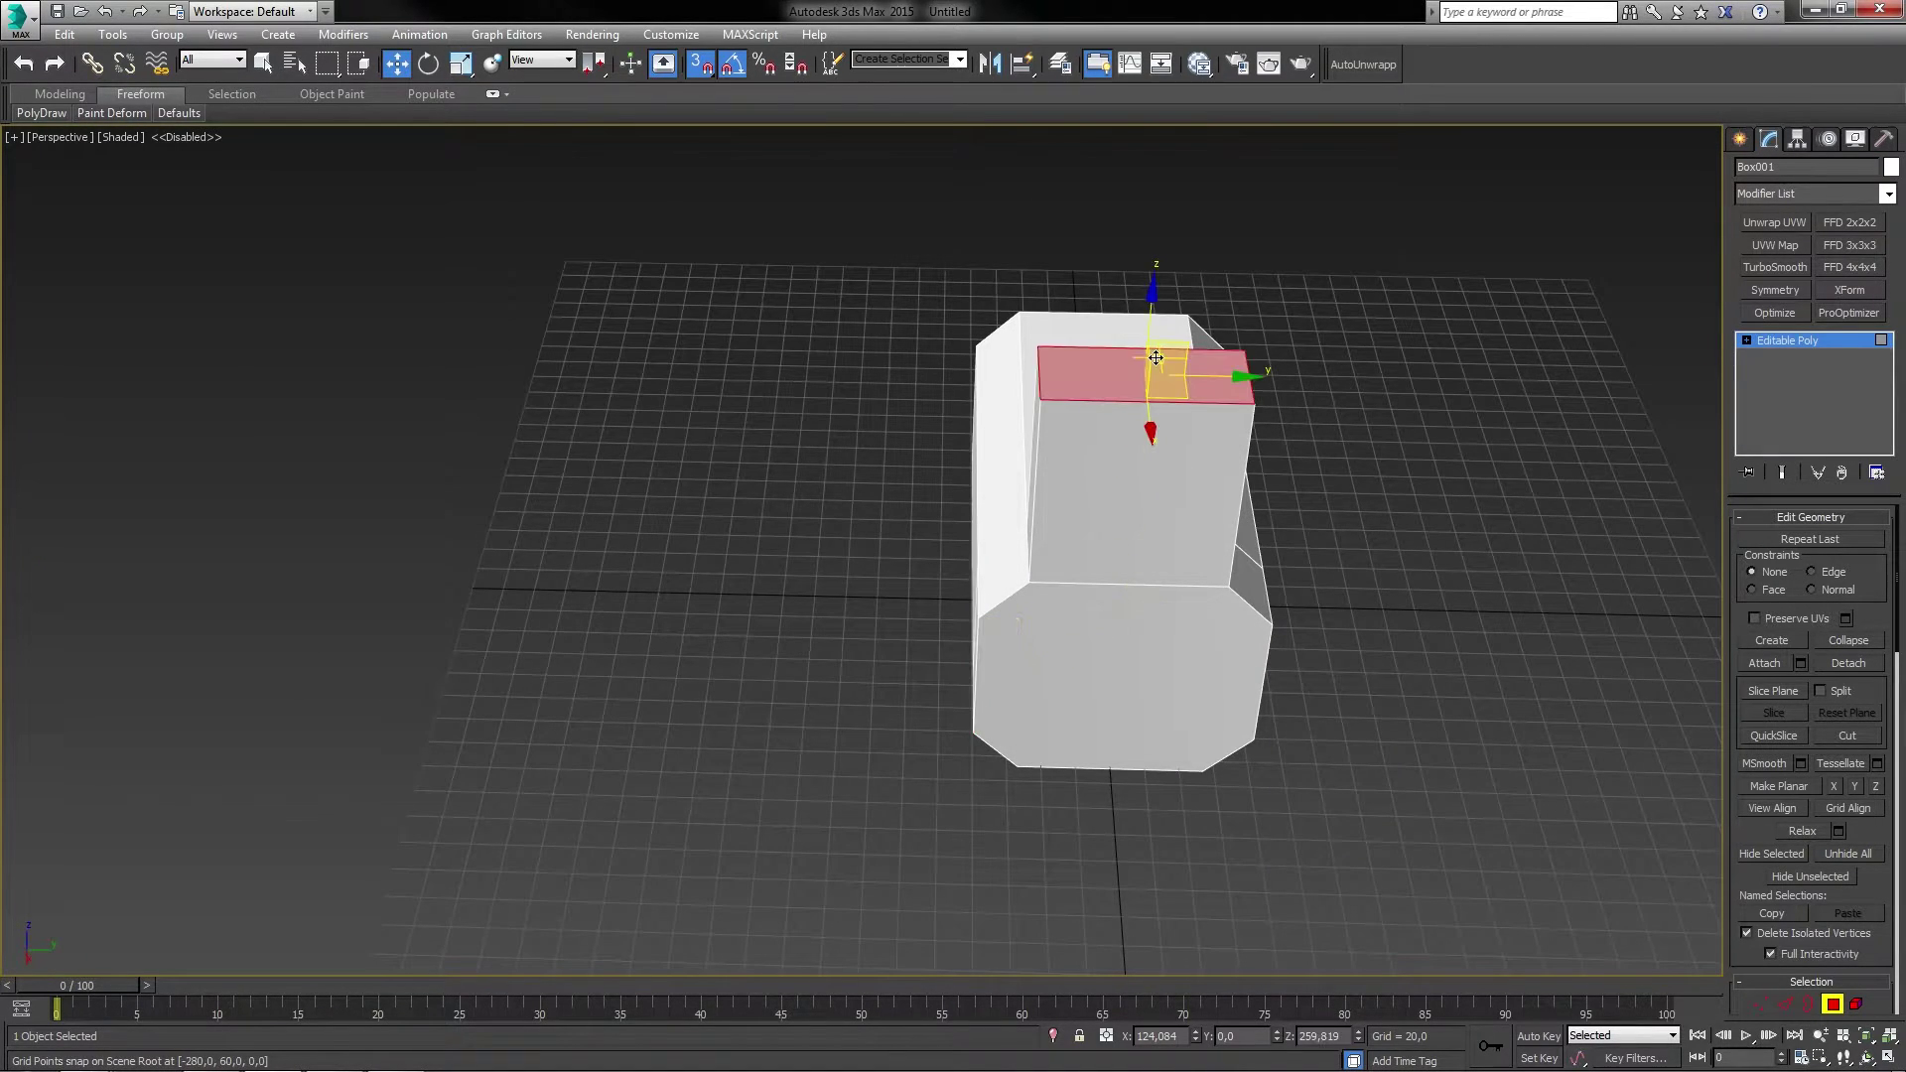
key("ctrl+shift+b")
left_click_drag(902, 584, 906, 239)
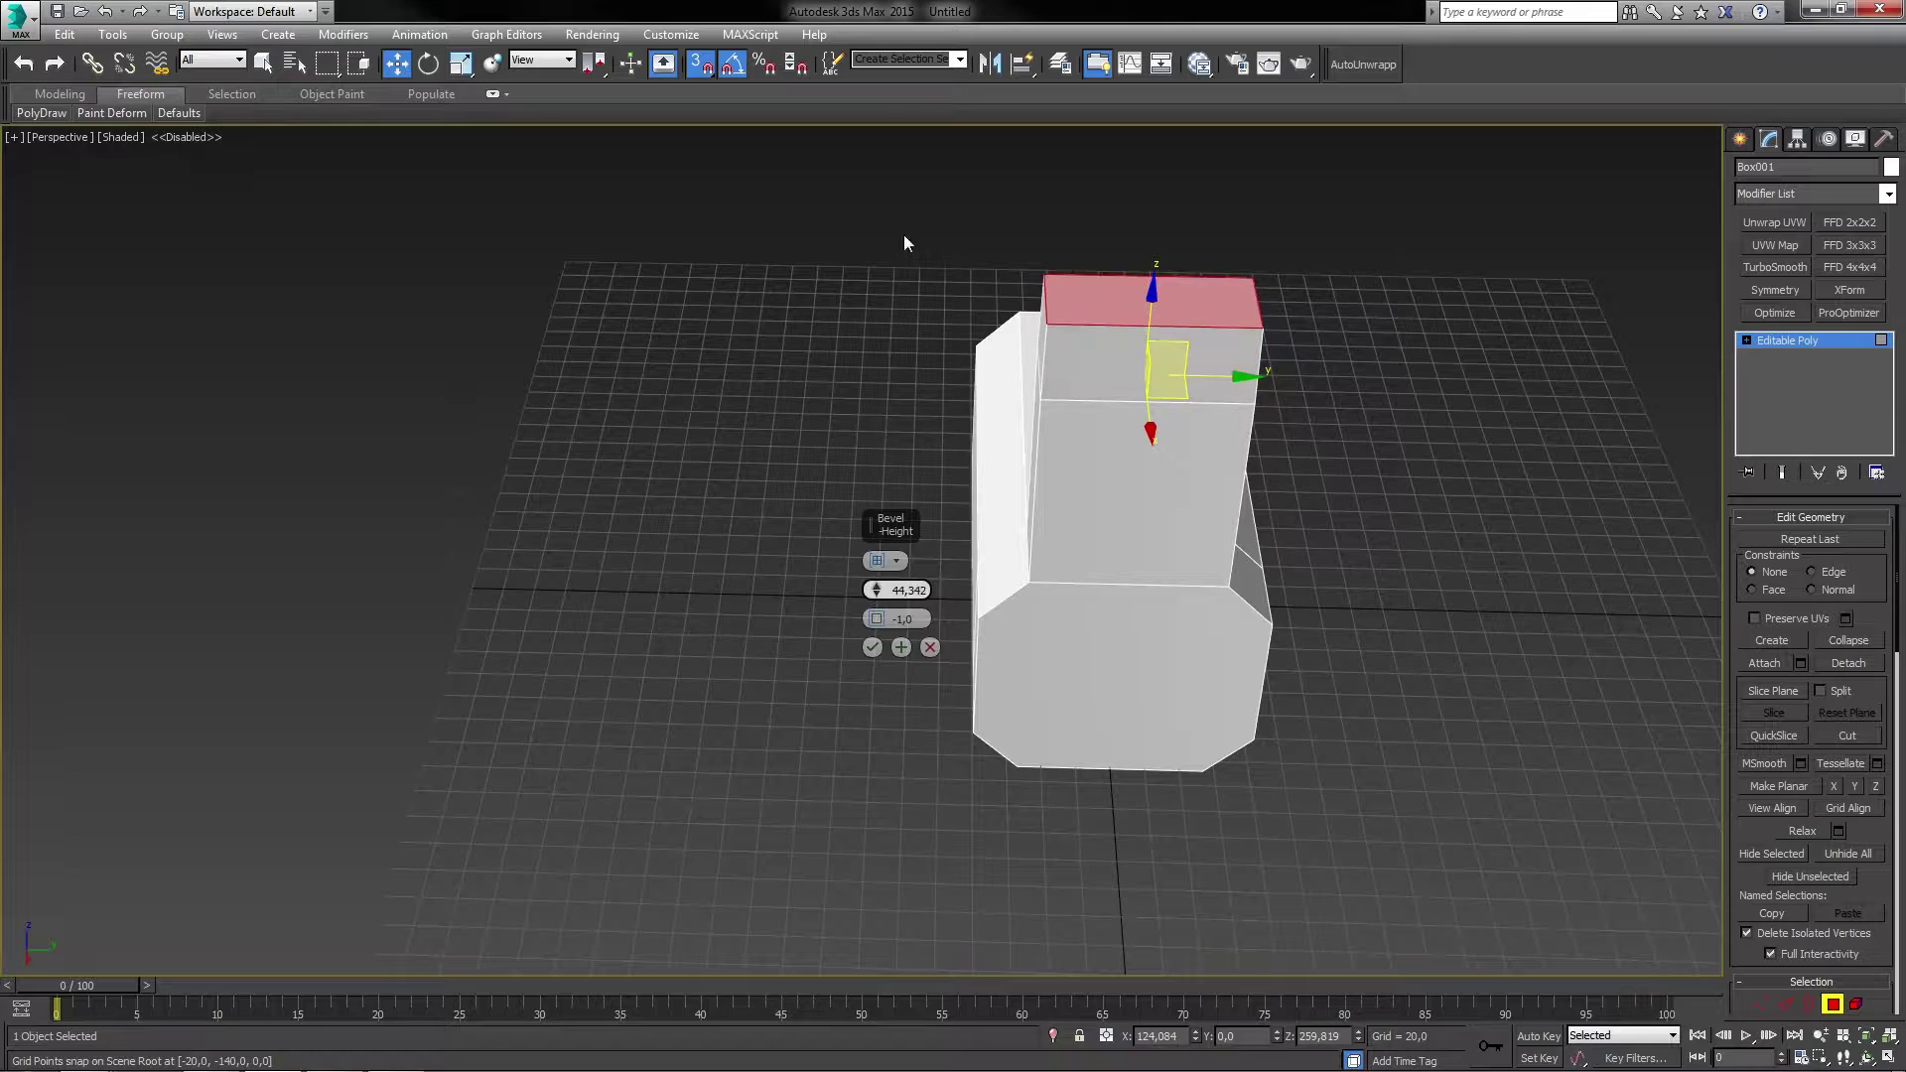
left_click_drag(884, 625, 885, 737)
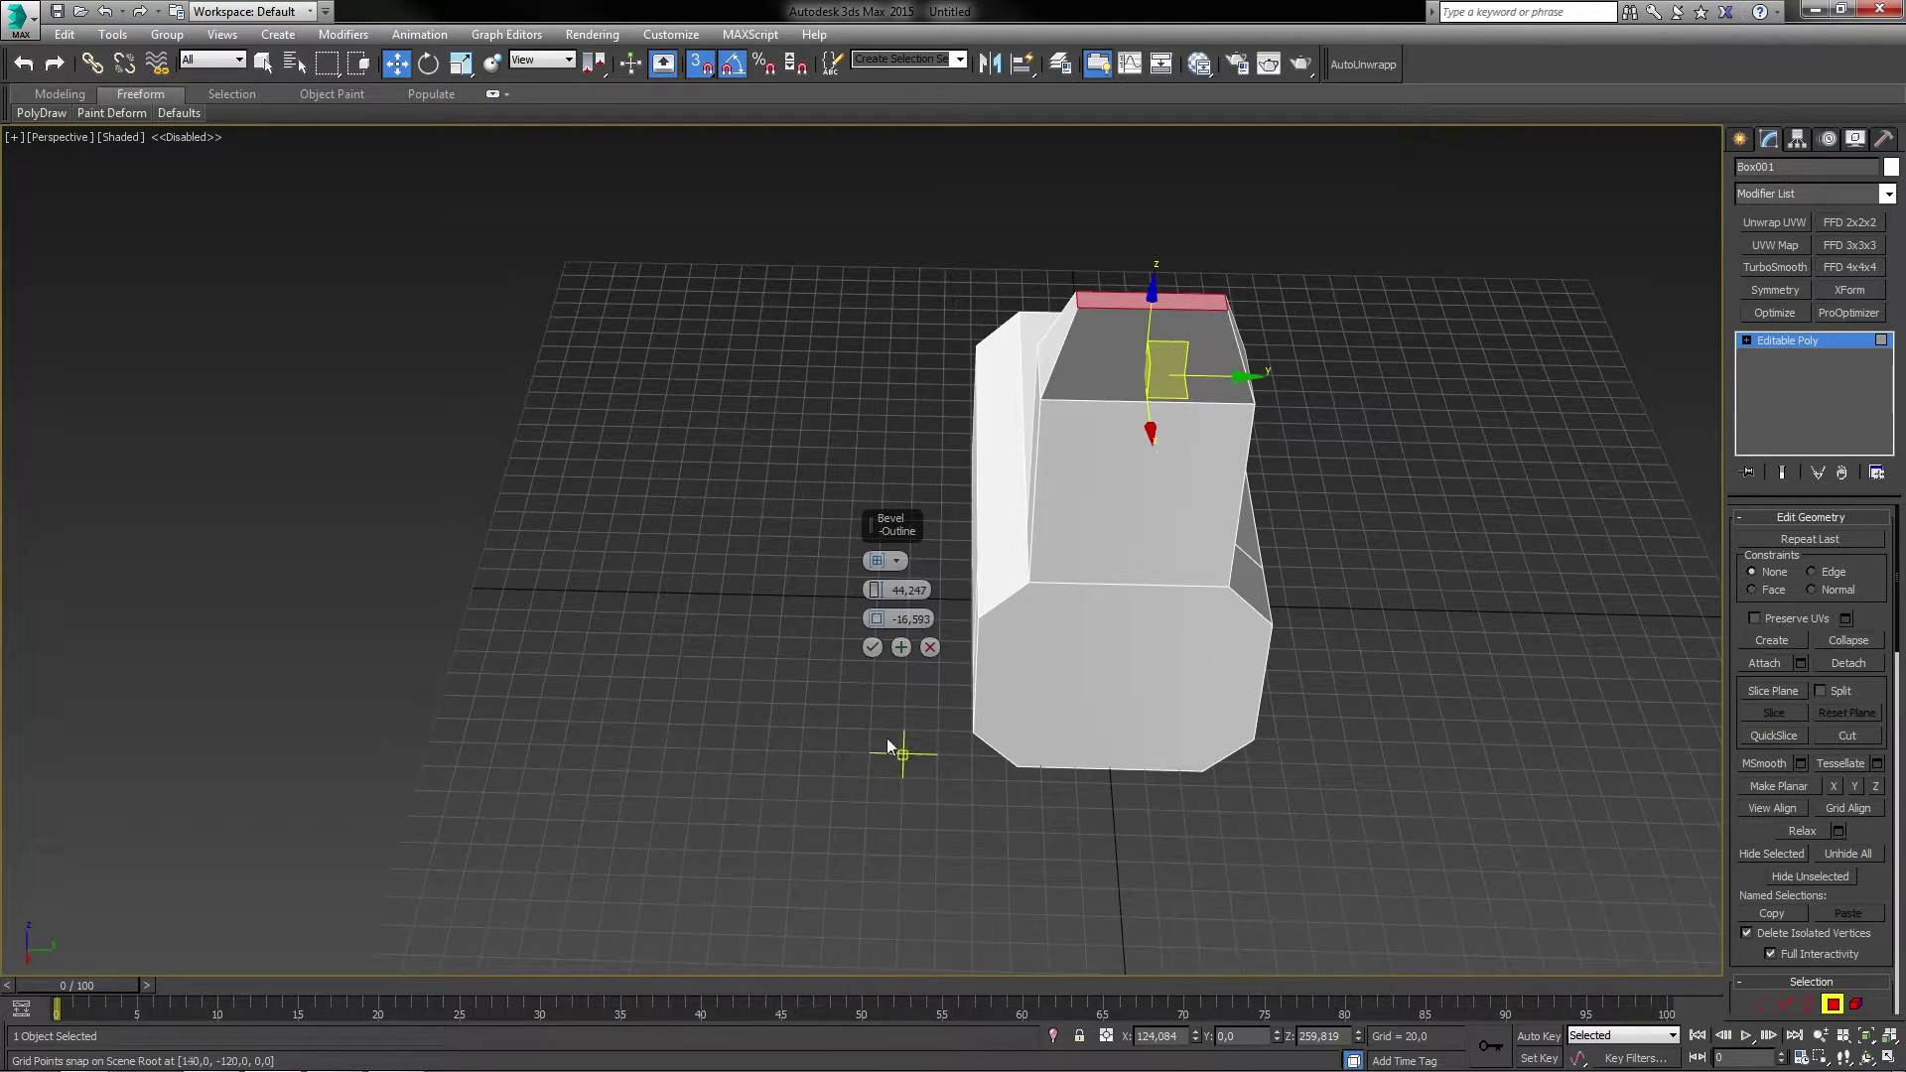
left_click(873, 646)
Select two side faces of the lower block.
middle_click_drag(873, 646, 1261, 616, "alt")
left_click(1290, 775)
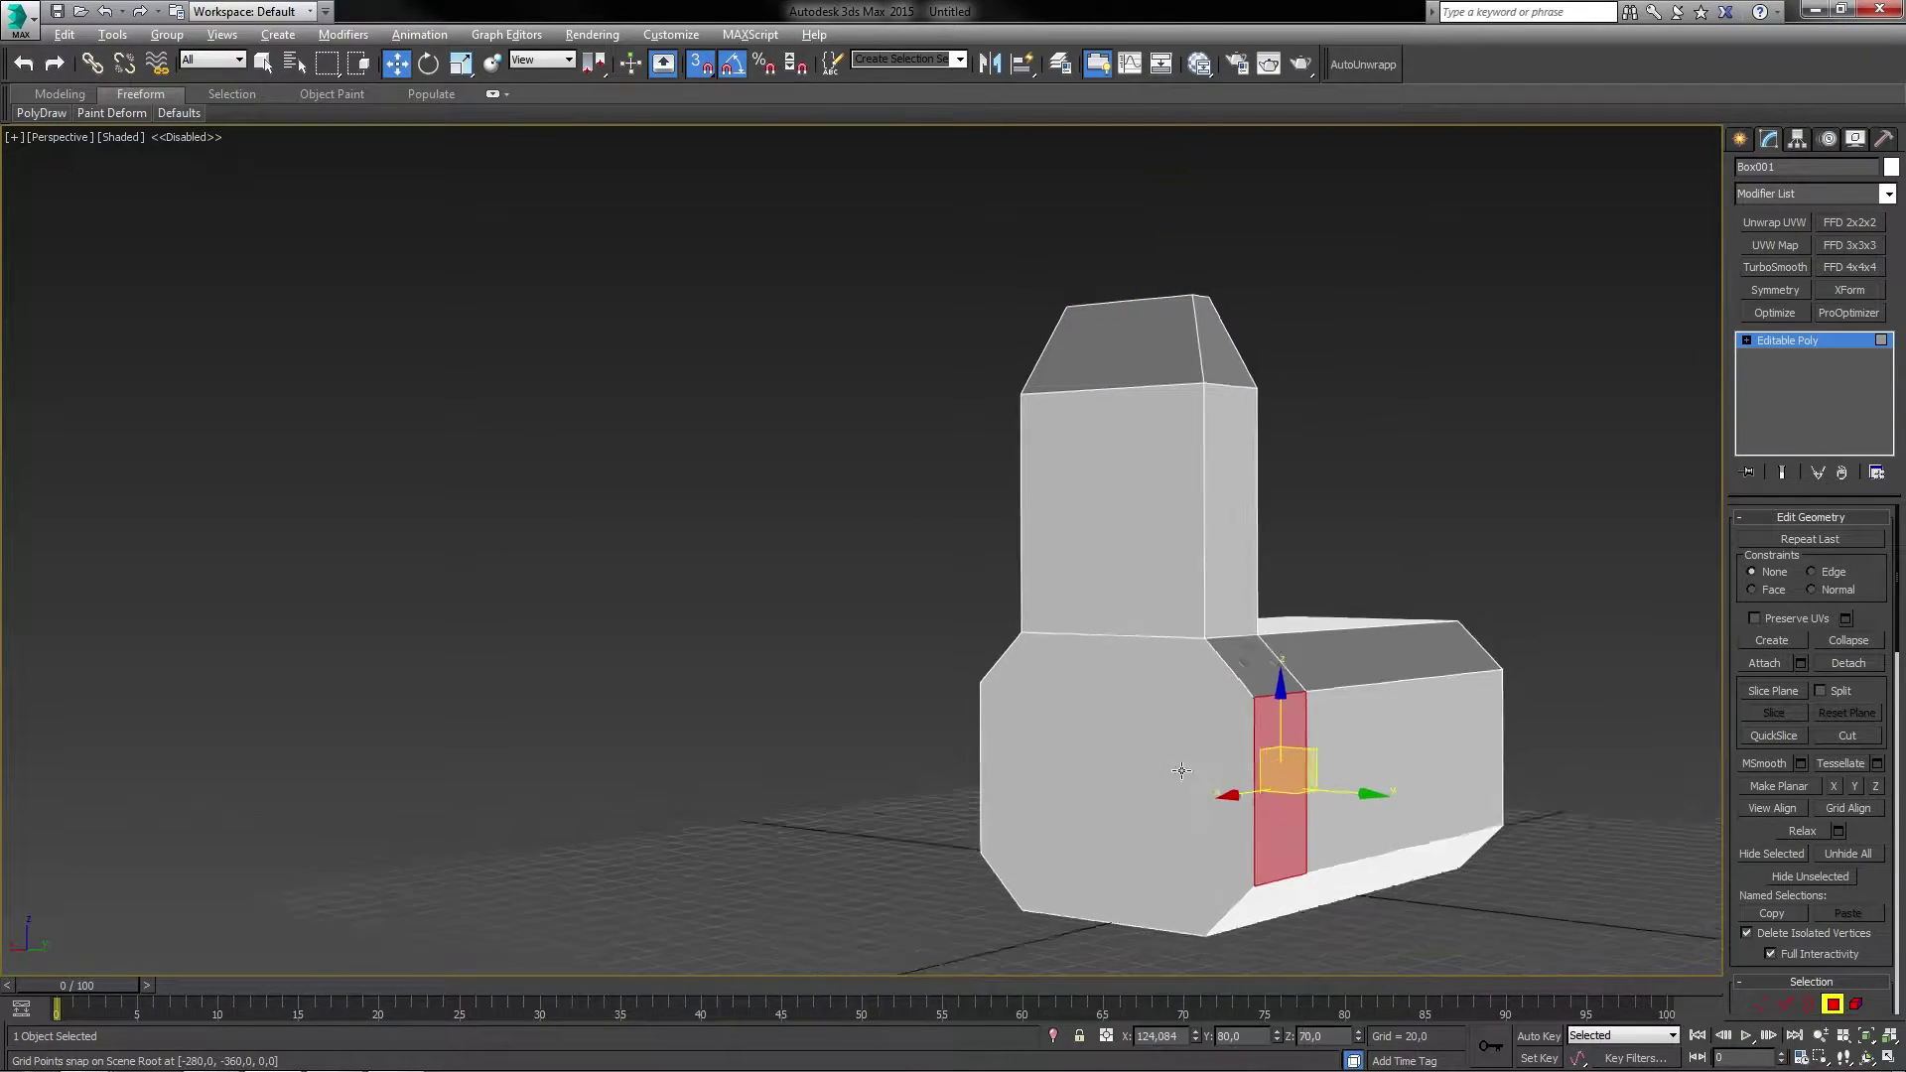
middle_click_drag(1291, 774, 1030, 715, "alt")
left_click(1008, 809, "ctrl")
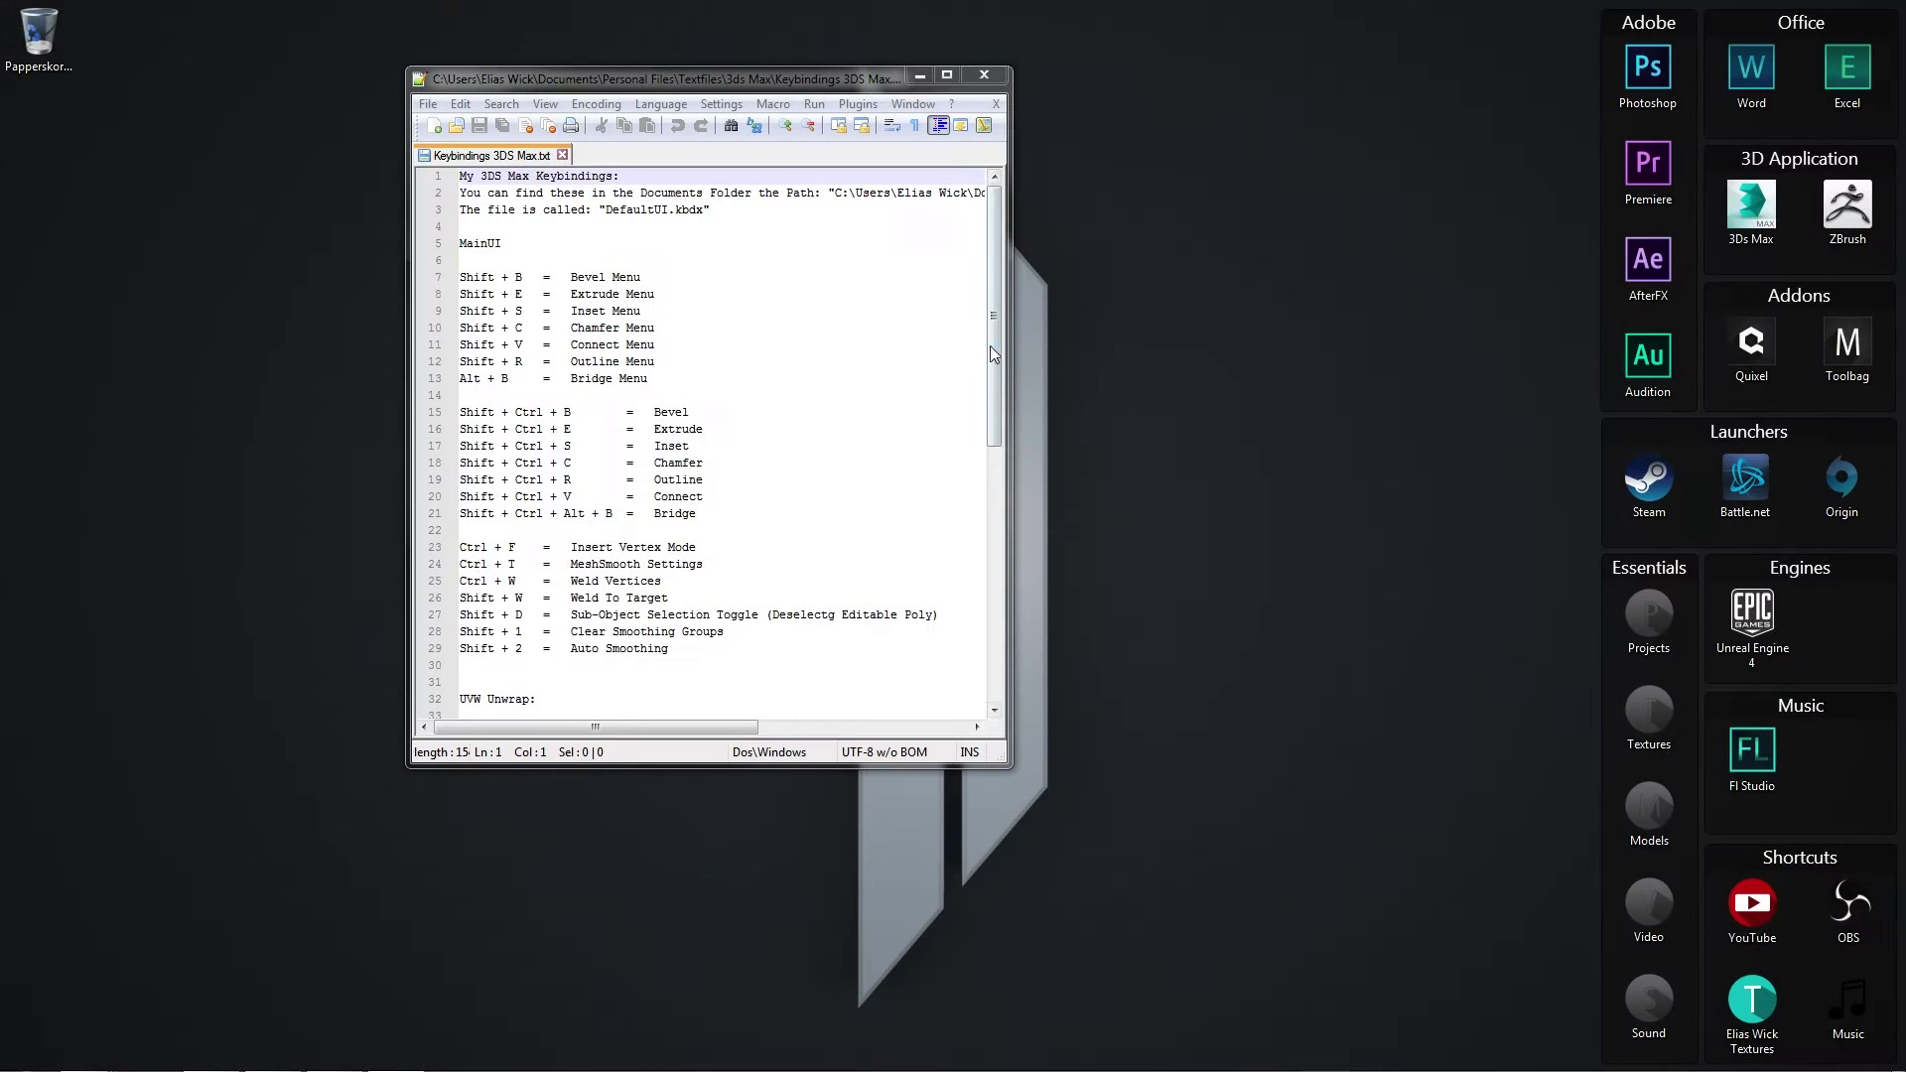
Scroll down the MainUI shortcut list in Keybindings 3DS Max.txt.
left_click_drag(991, 328, 1010, 598)
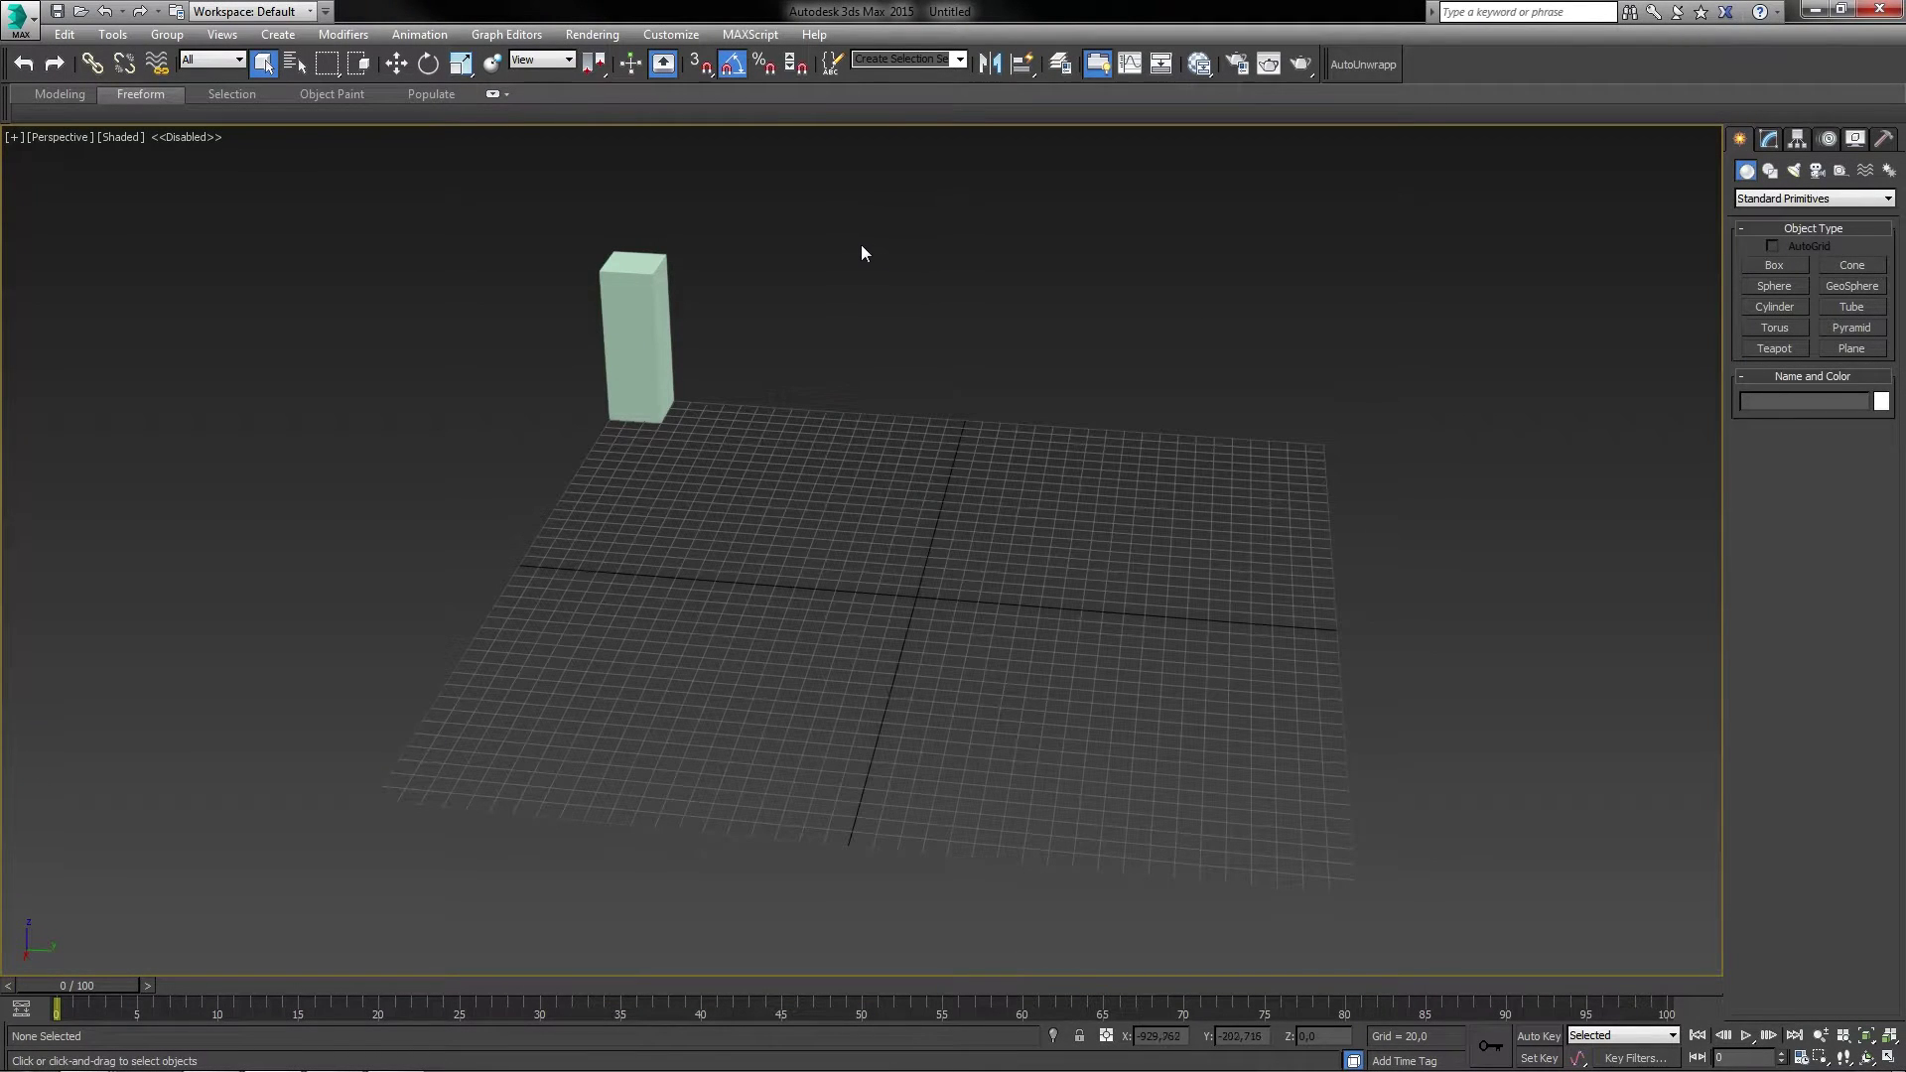
Open Customize > Customize User Interface settings.
left_click(678, 38)
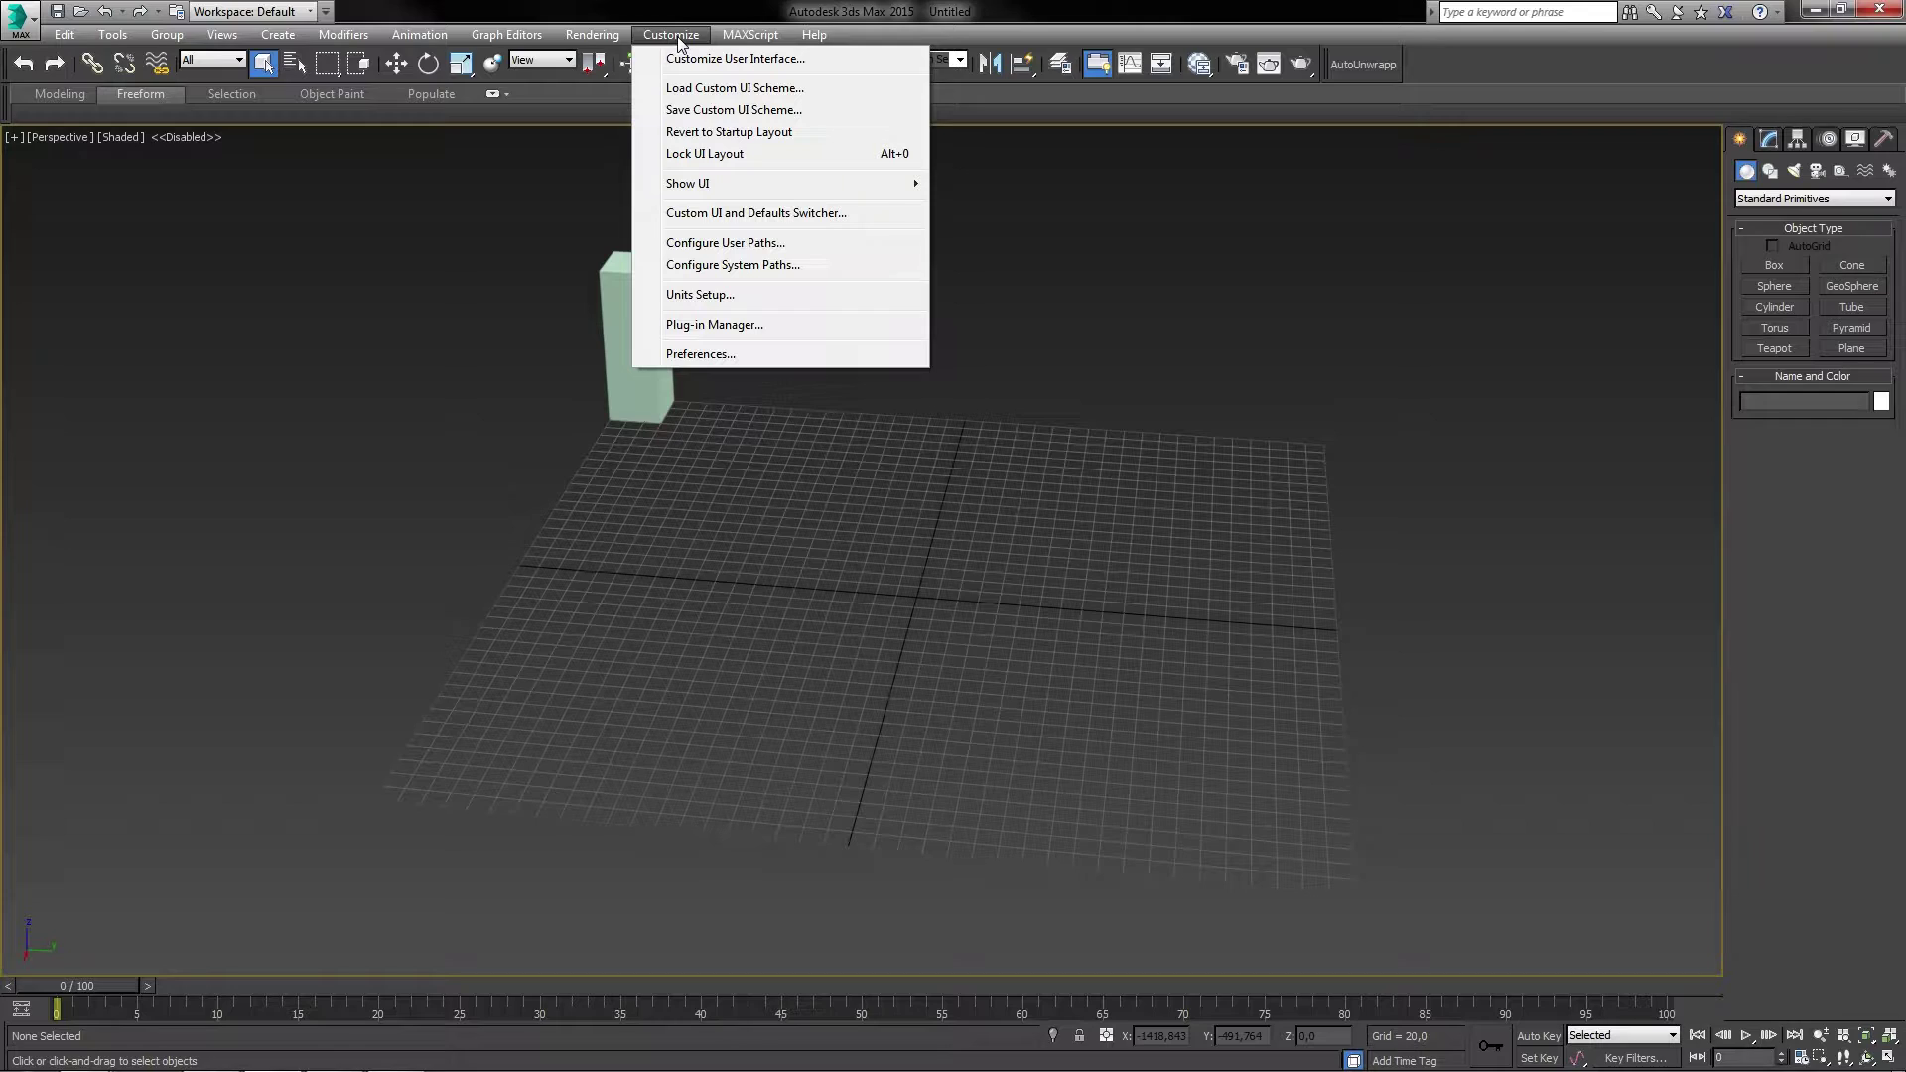
left_click(666, 61)
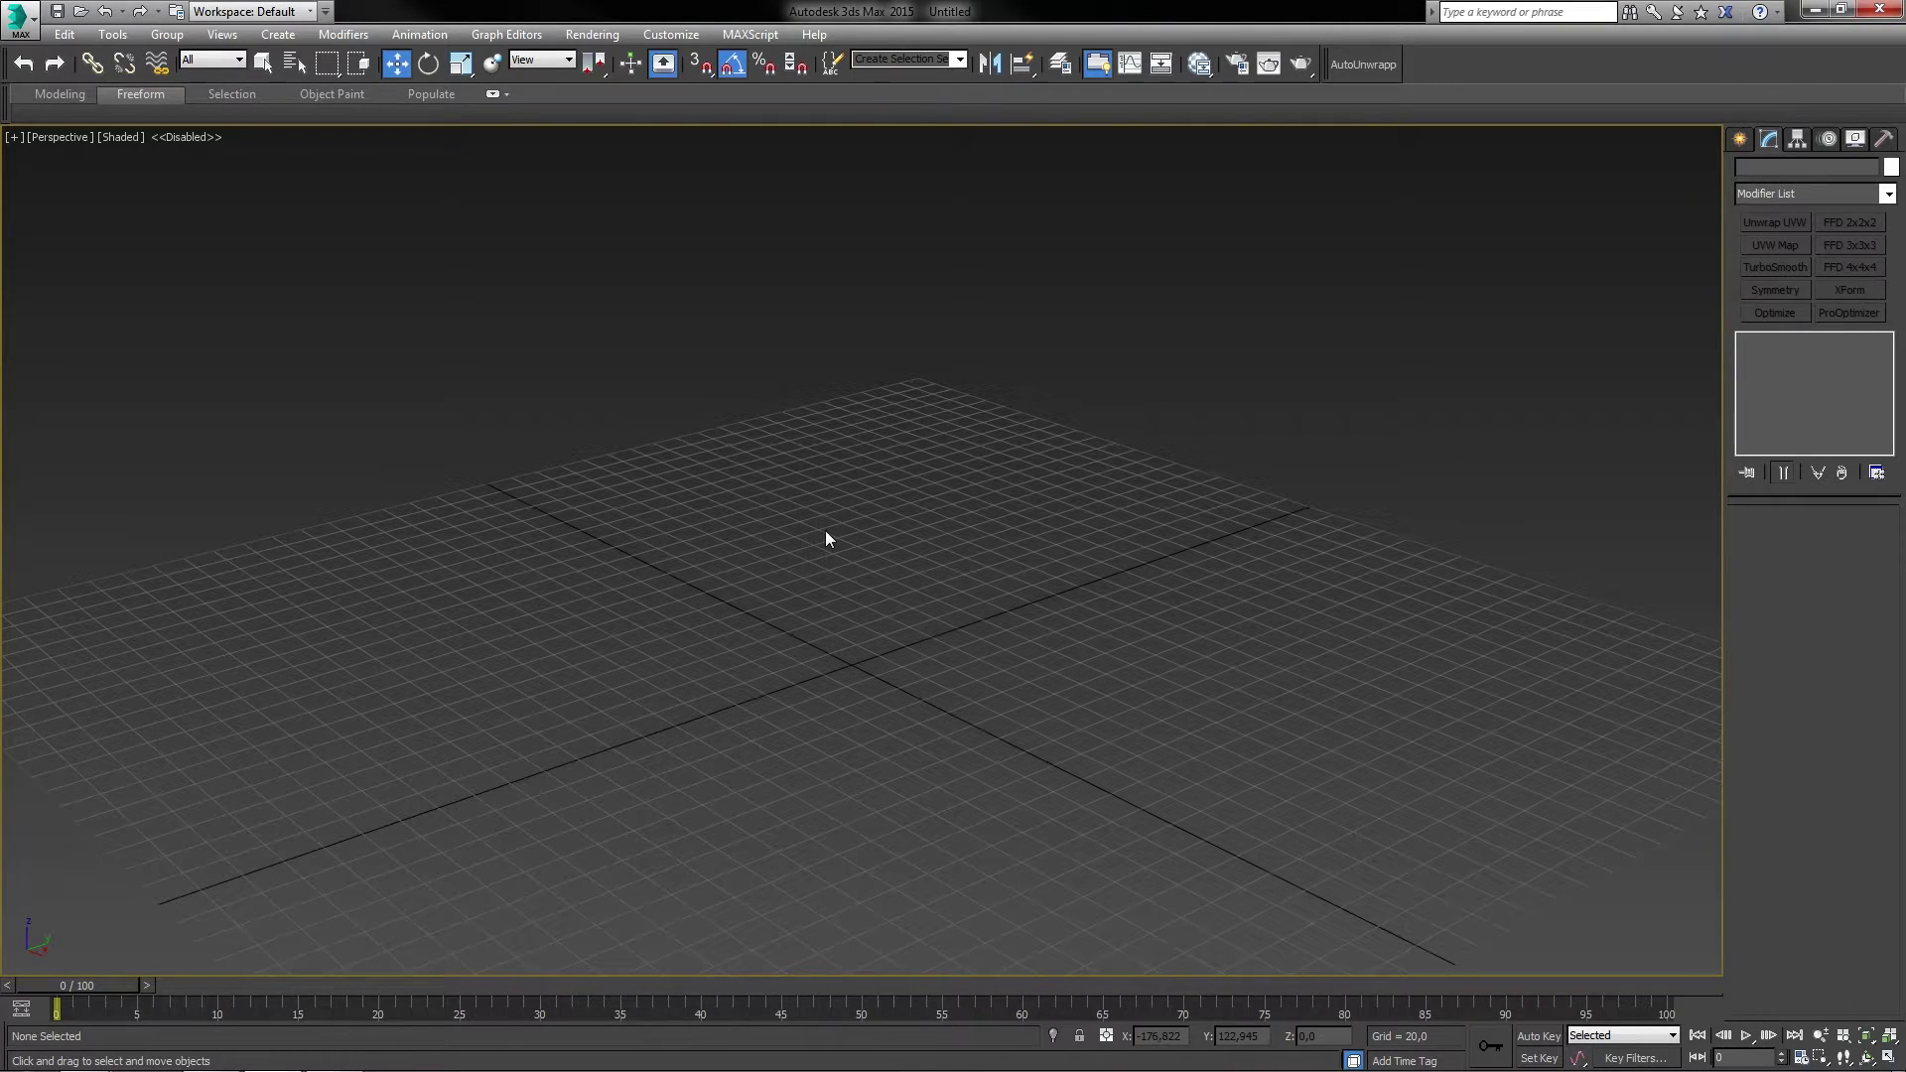
Open Customize > Preferences and select the Scene Undo Levels value of 300.
left_click(681, 37)
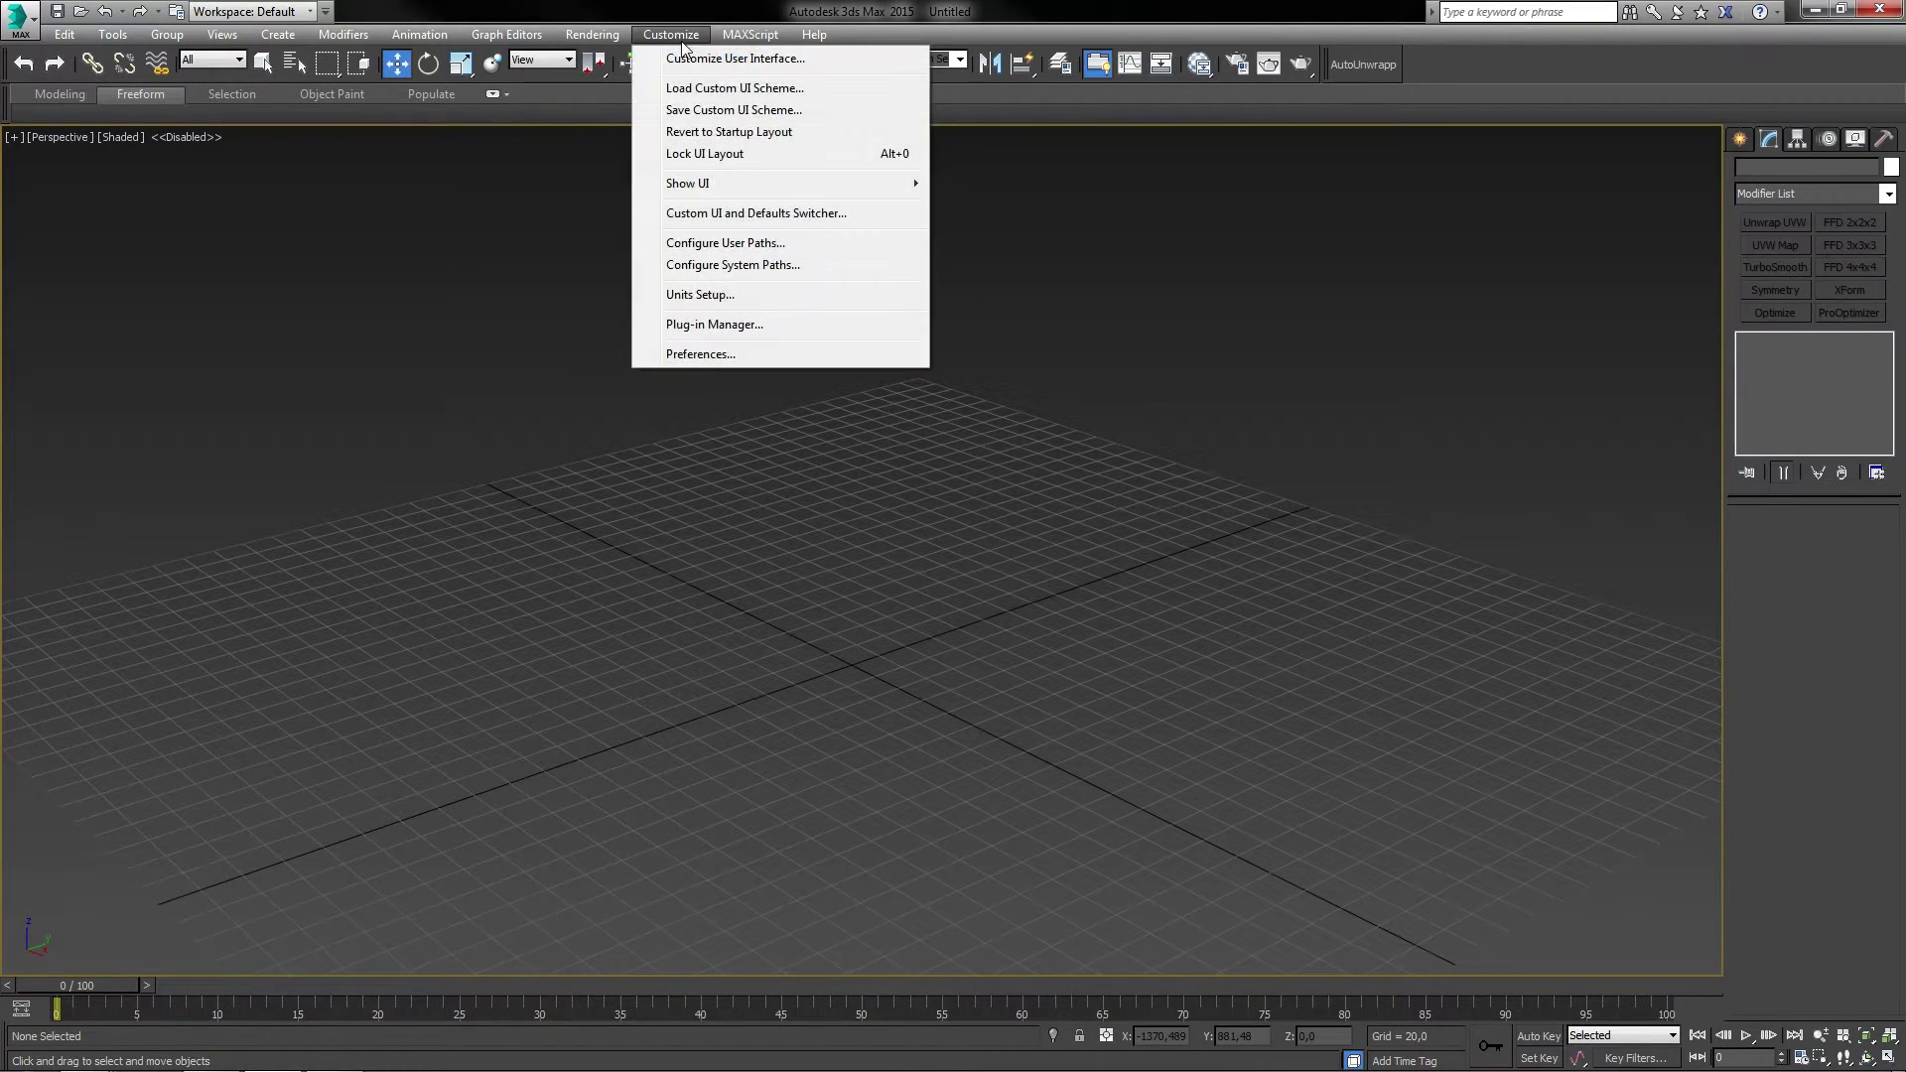
left_click(729, 355)
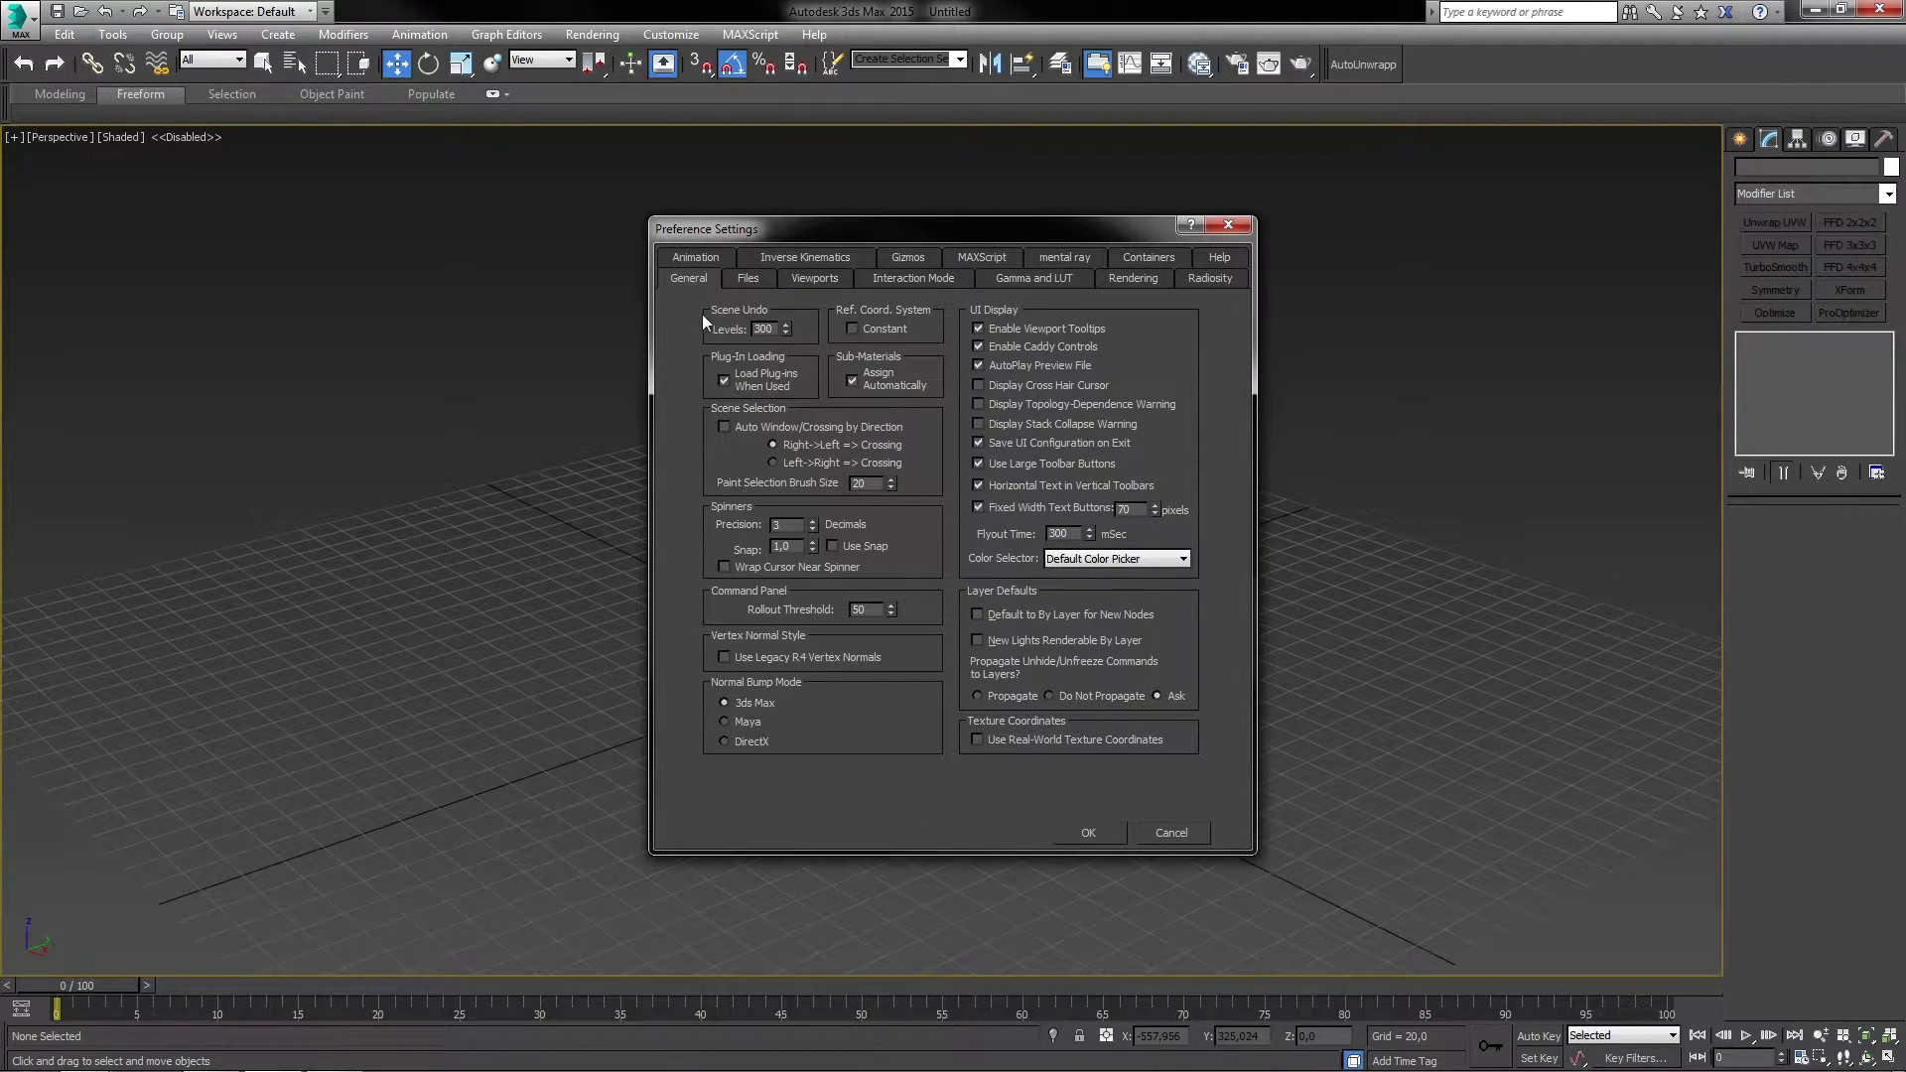
left_click_drag(773, 328, 715, 335)
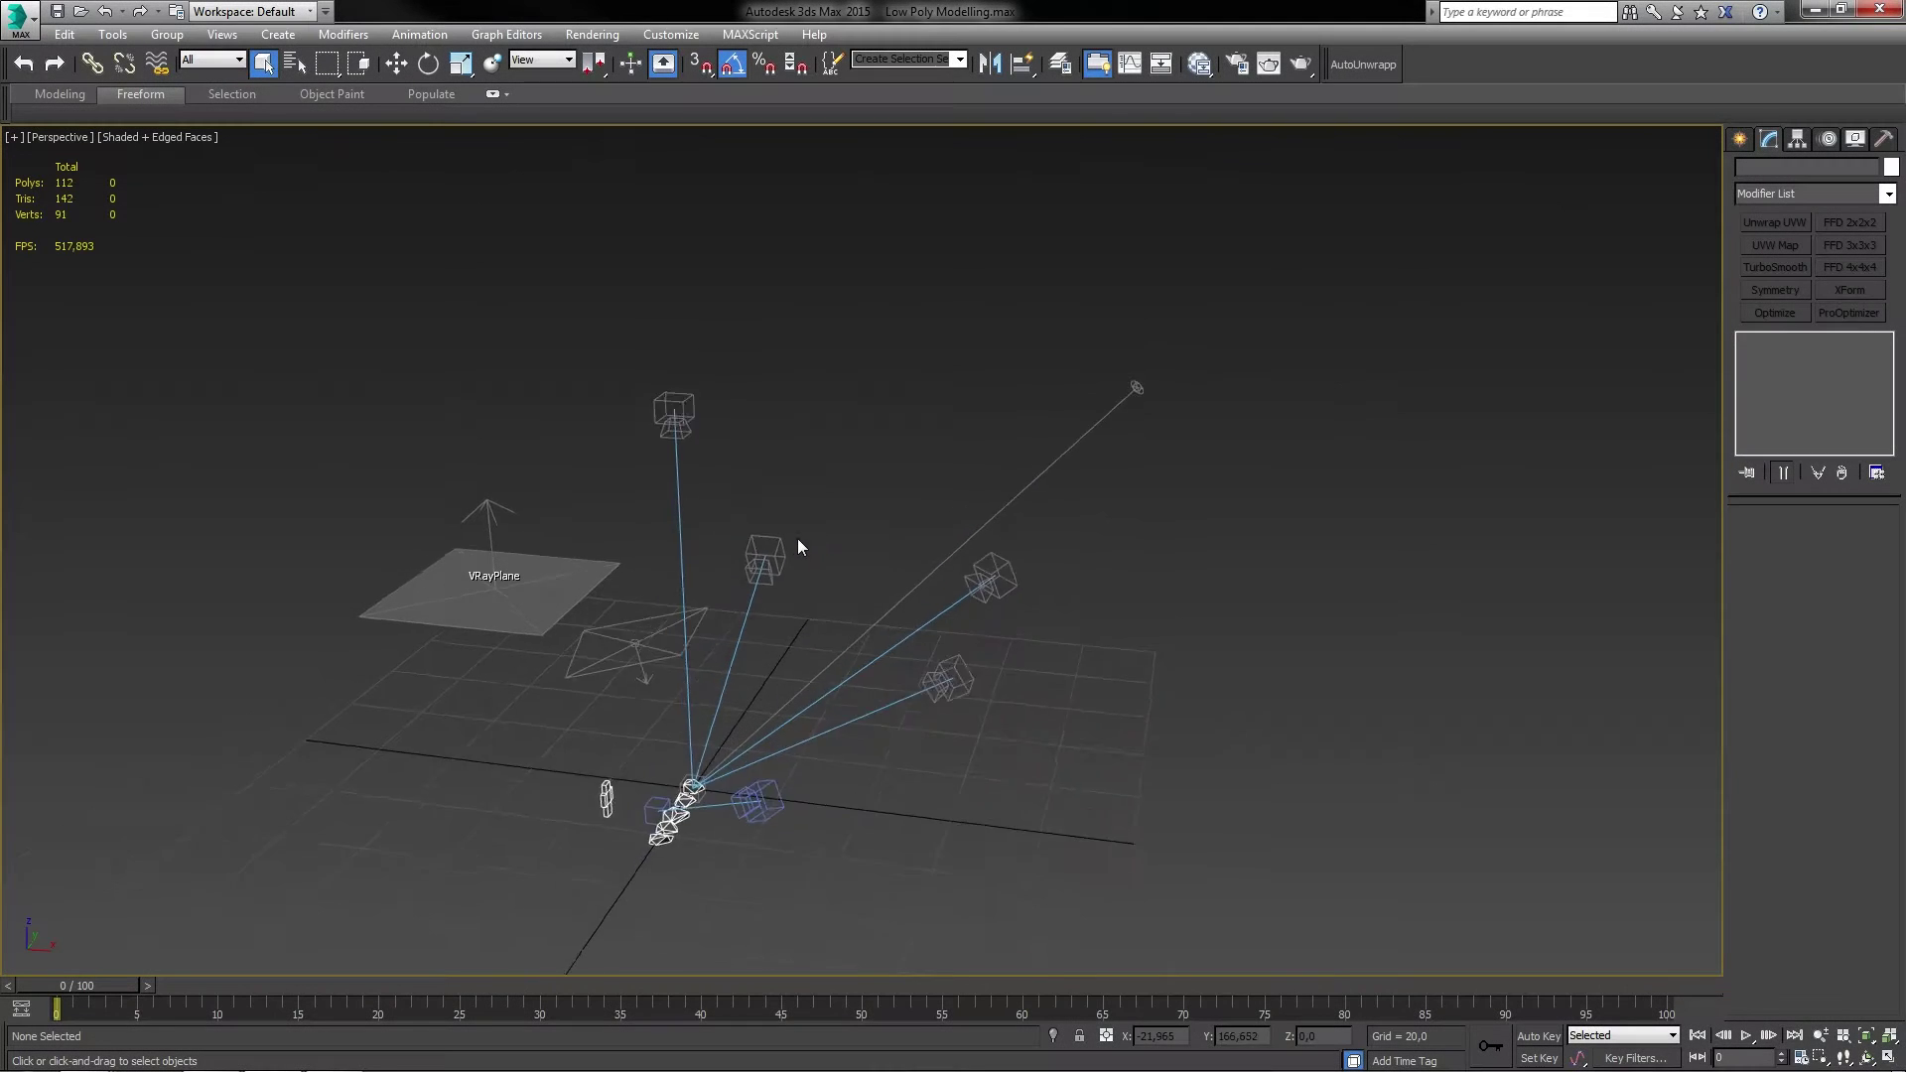
Zoom and pan toward the scene cameras and select the camera.
scroll(800, 546, "up", 5)
middle_click_drag(884, 498, 1003, 522)
left_click(873, 521)
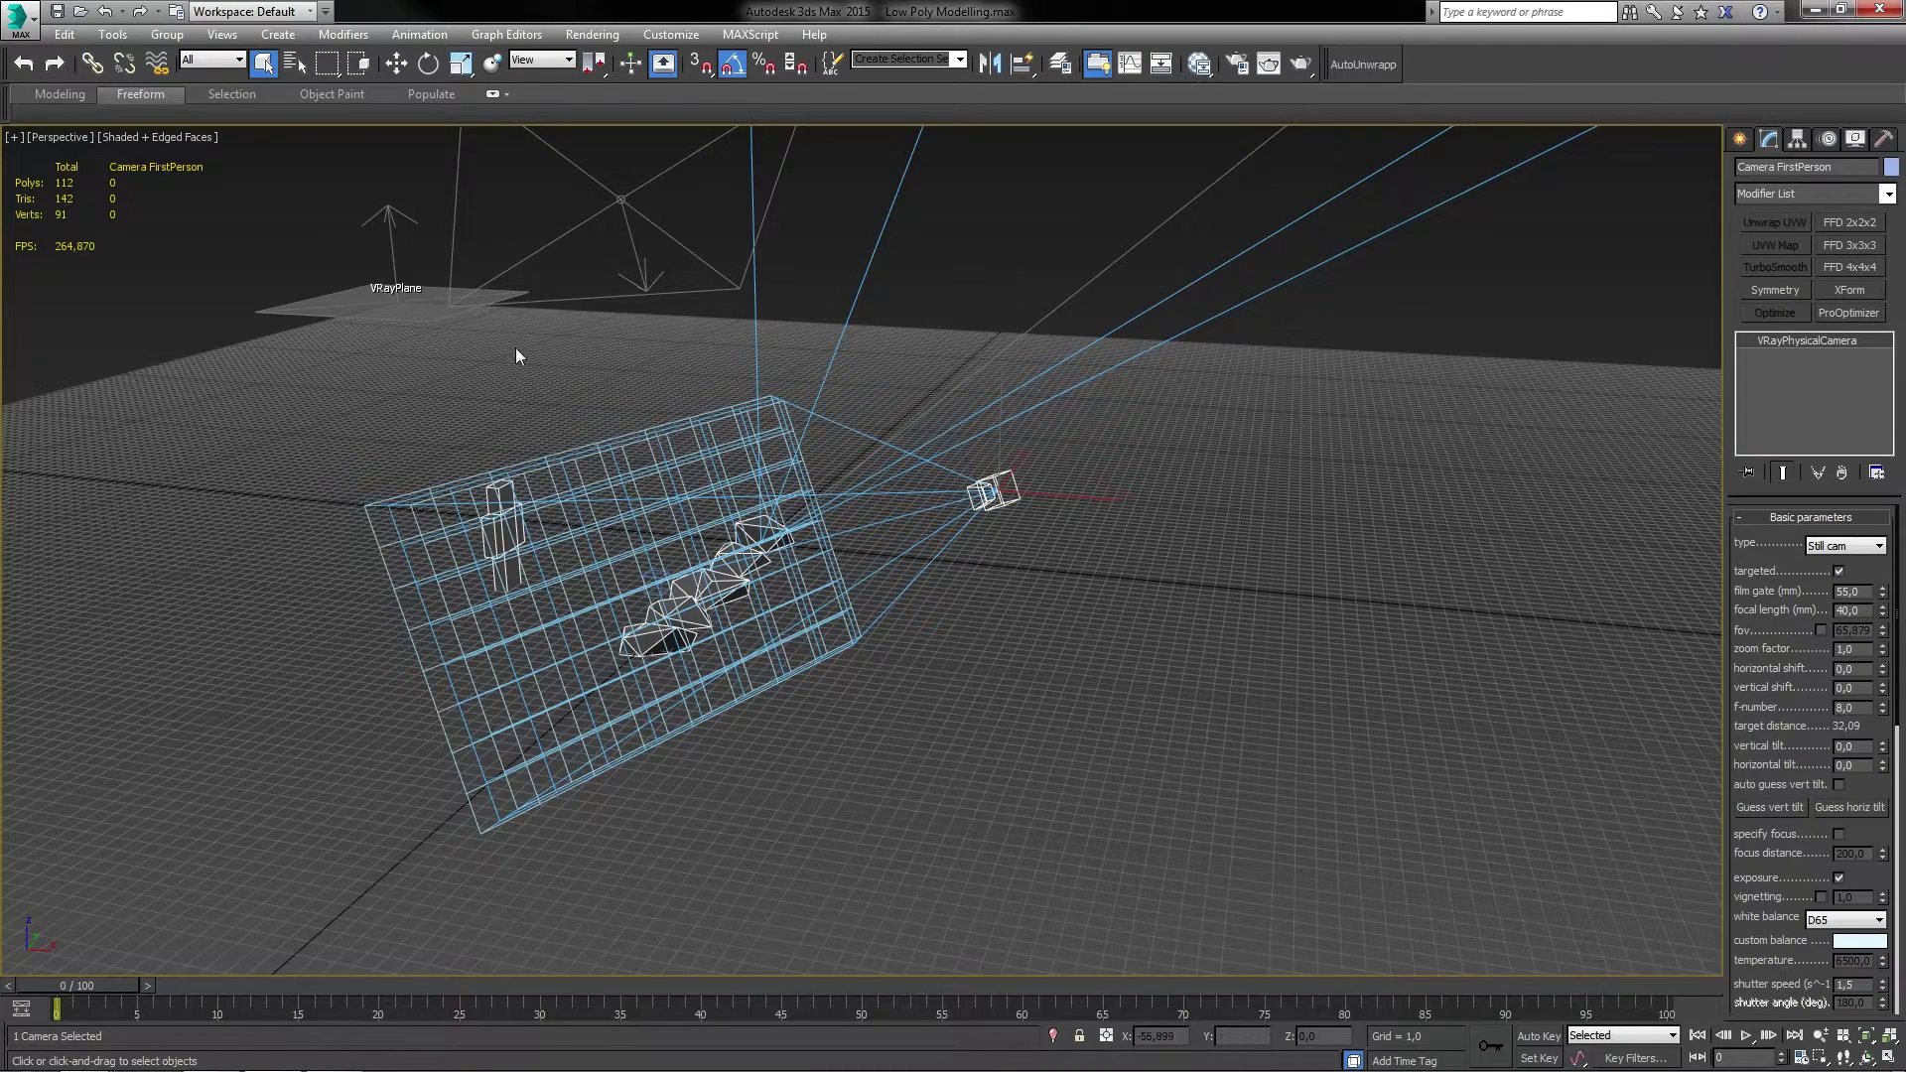
View the viewport through Camera FirstPerson and deselect the camera.
left_click(75, 139)
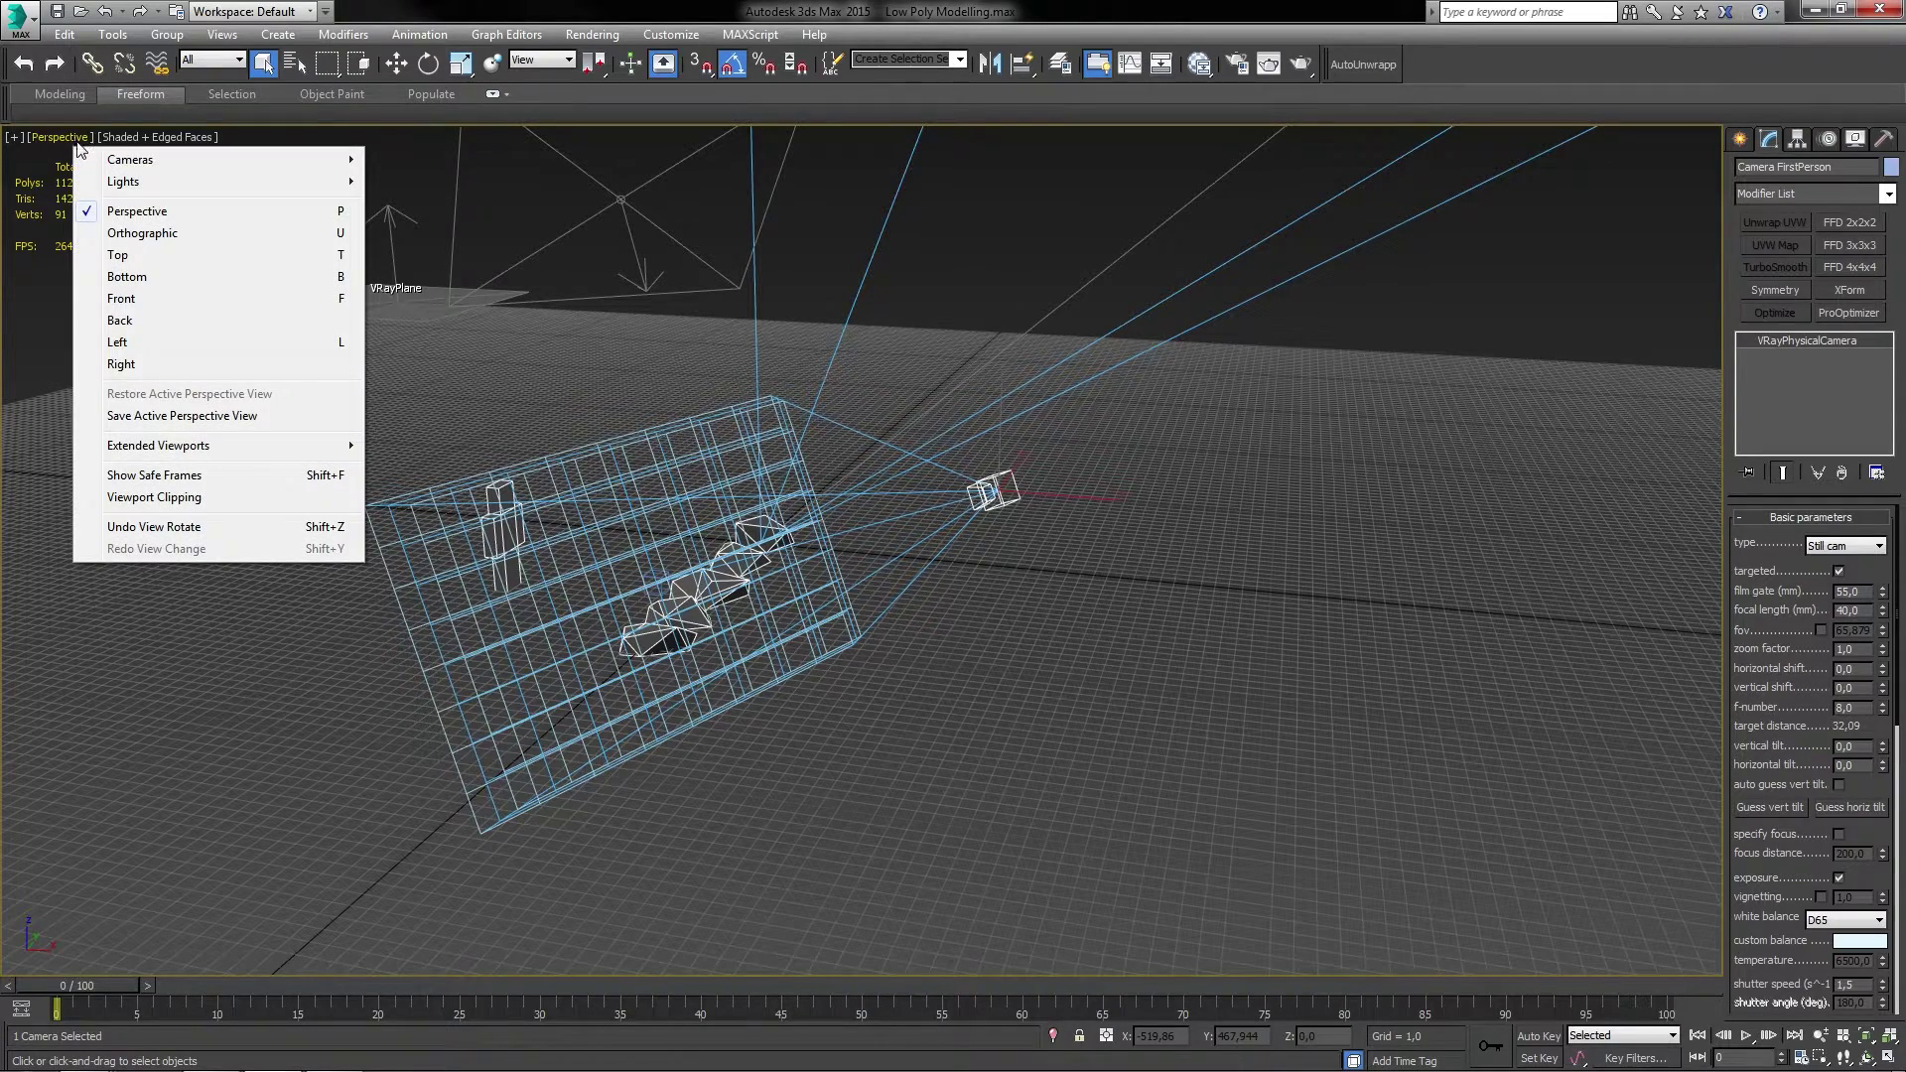
mouse_move(99, 160)
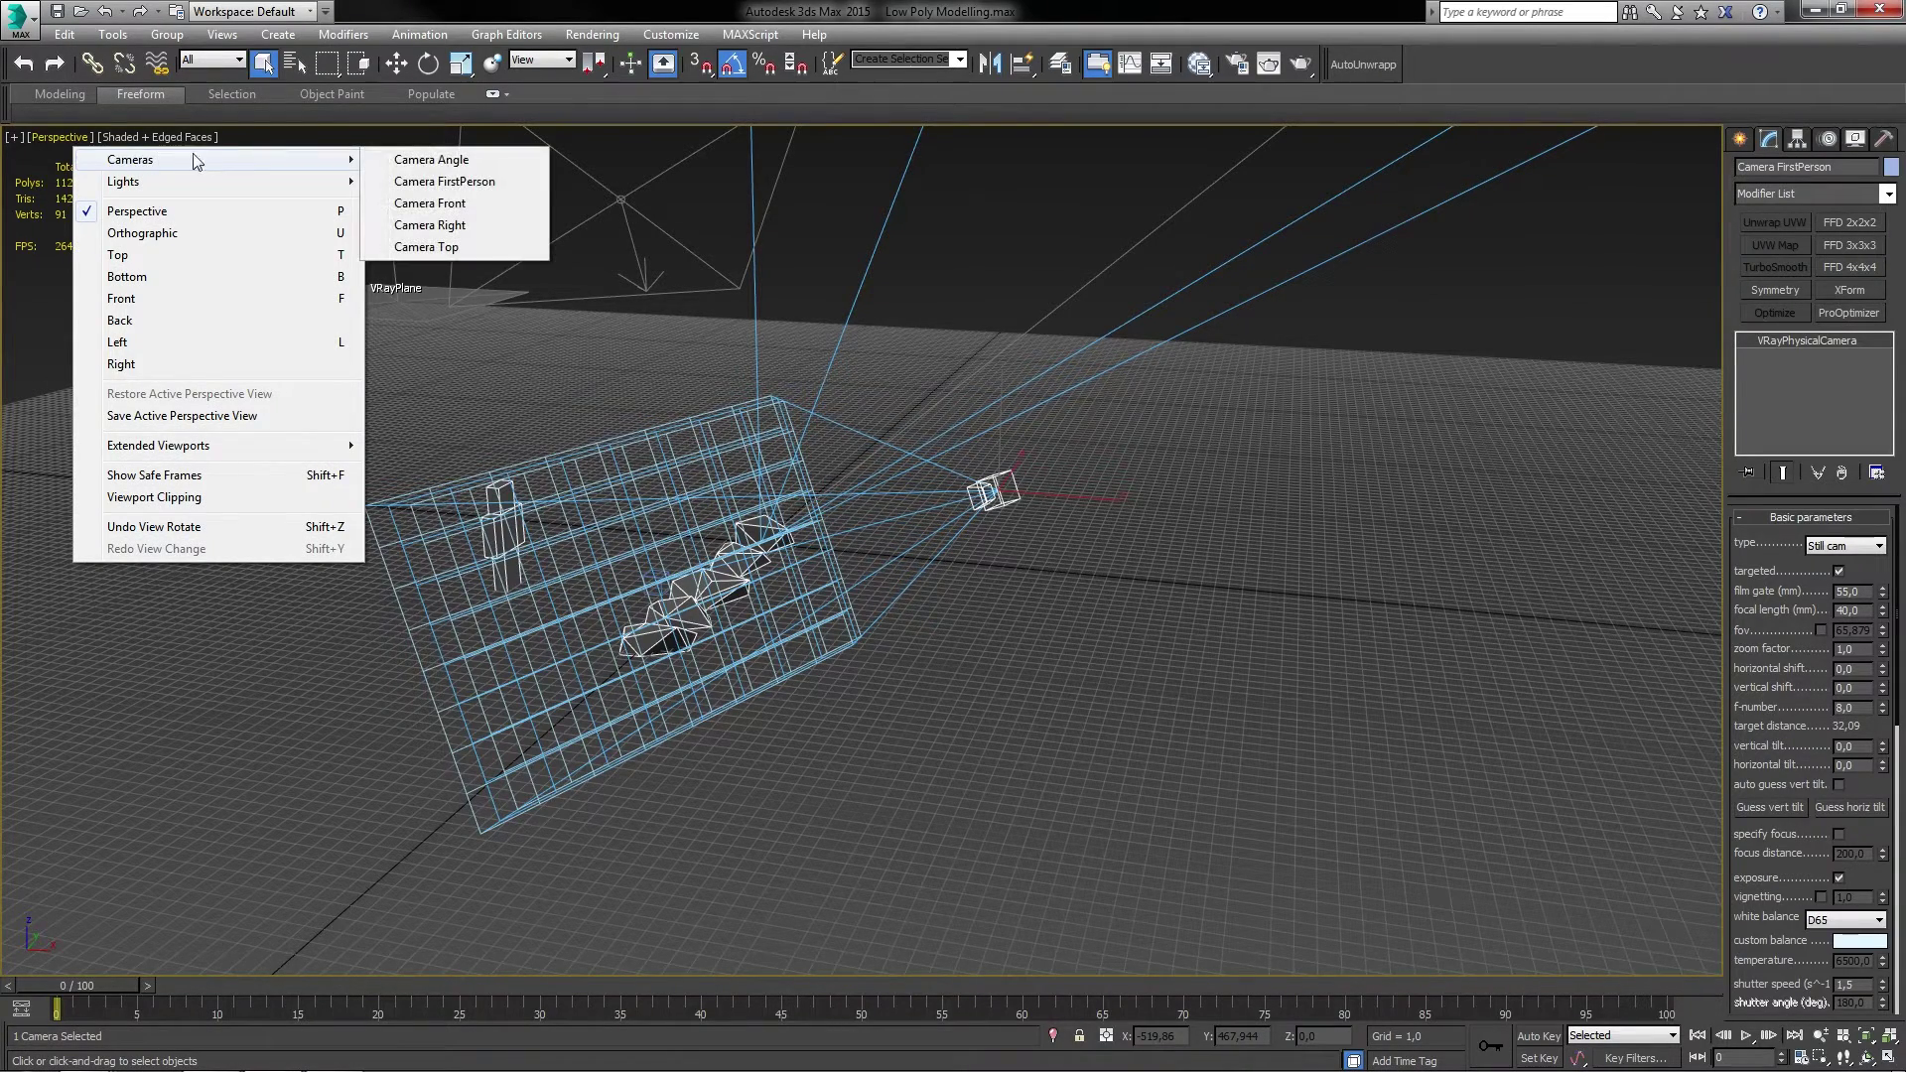
left_click(463, 182)
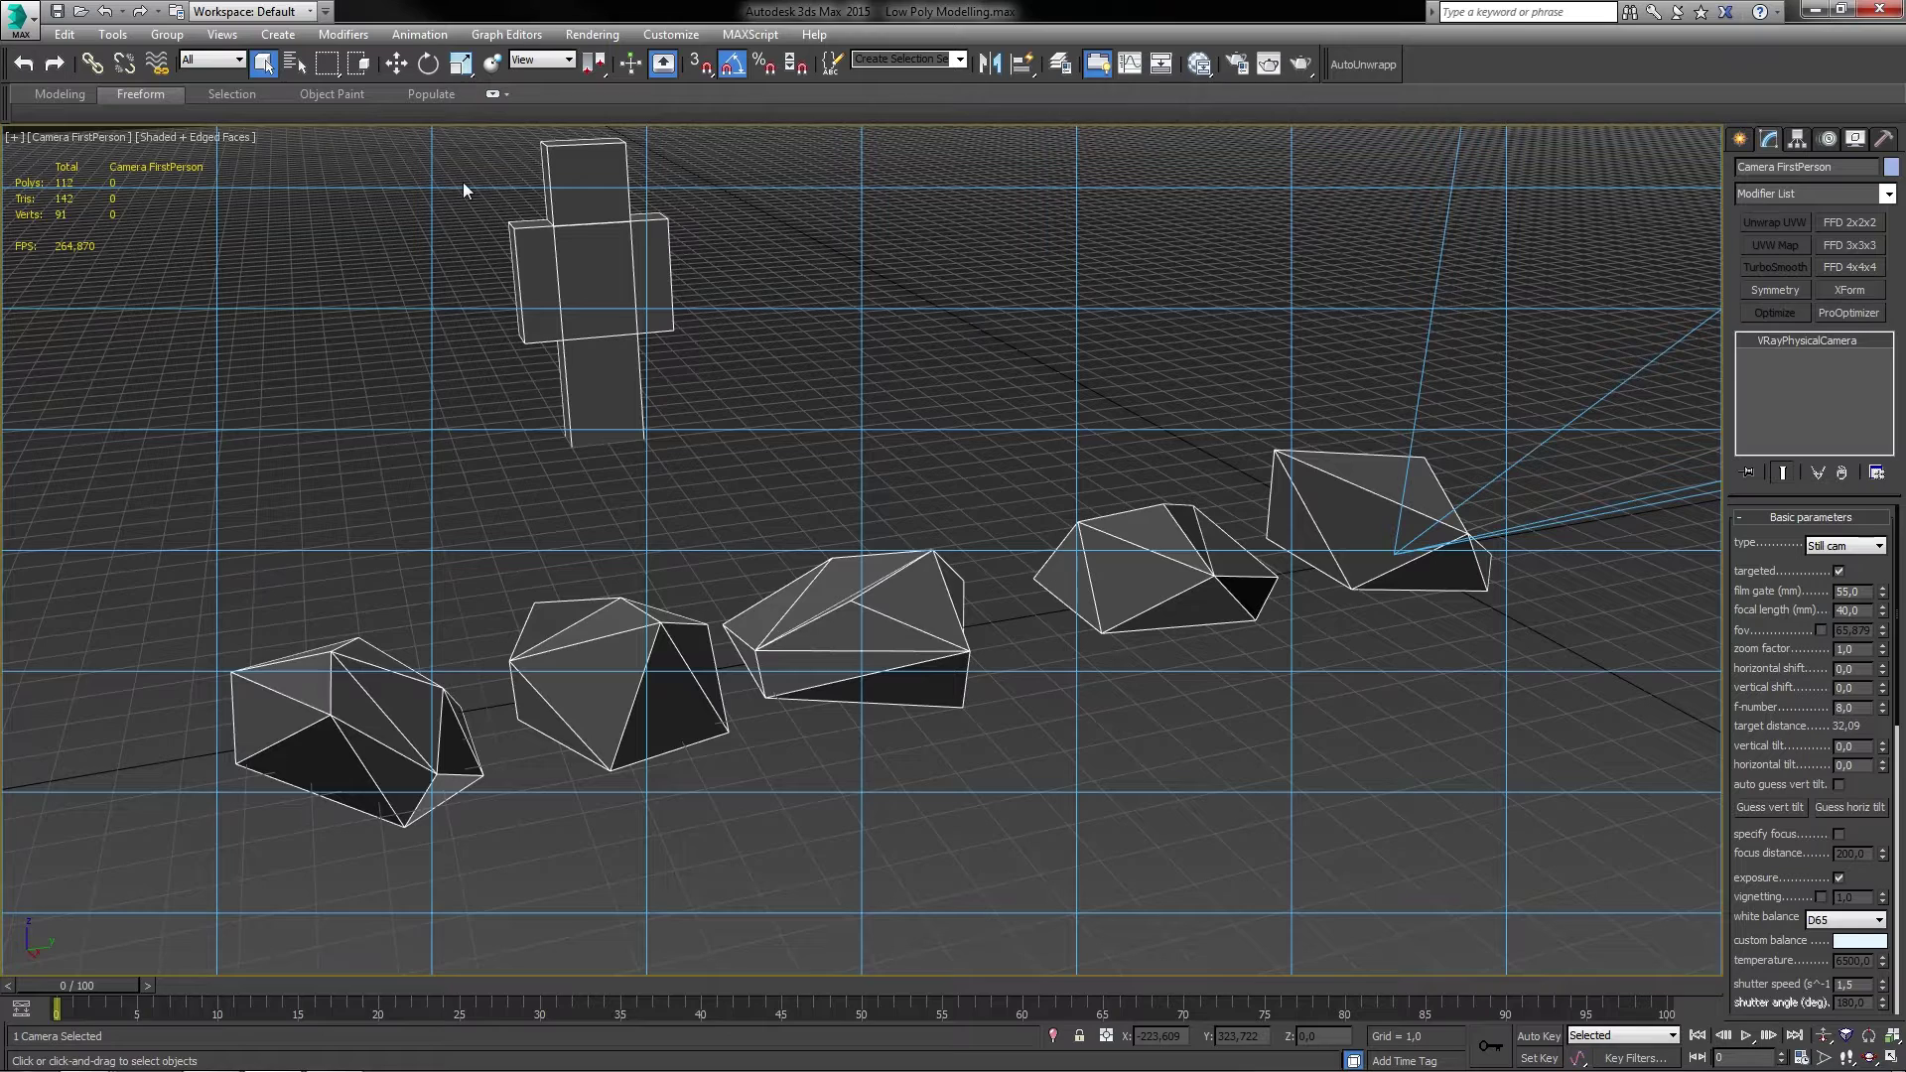
left_click(1027, 387)
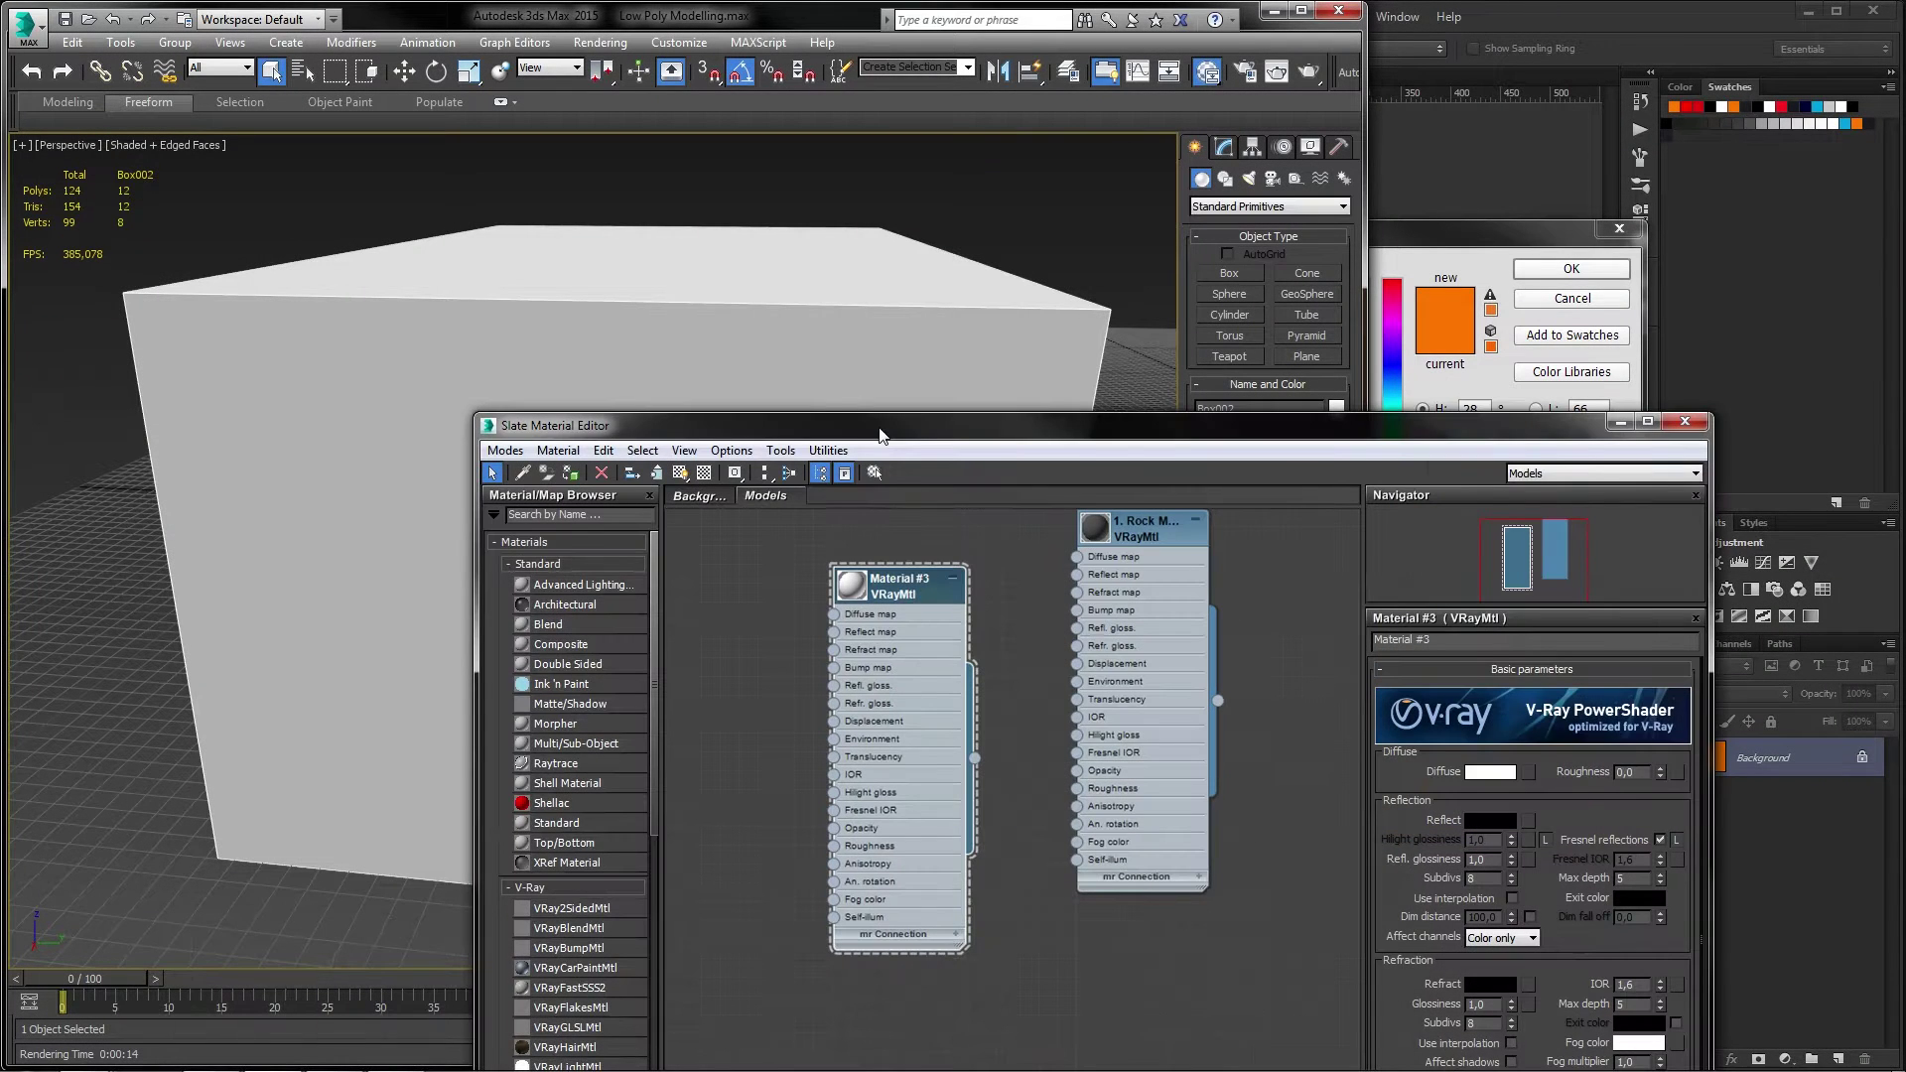
Set Material #3's diffuse colour to R 255, G 120, B 0 and narrow 3ds Max beside Photoshop.
left_click(1487, 773)
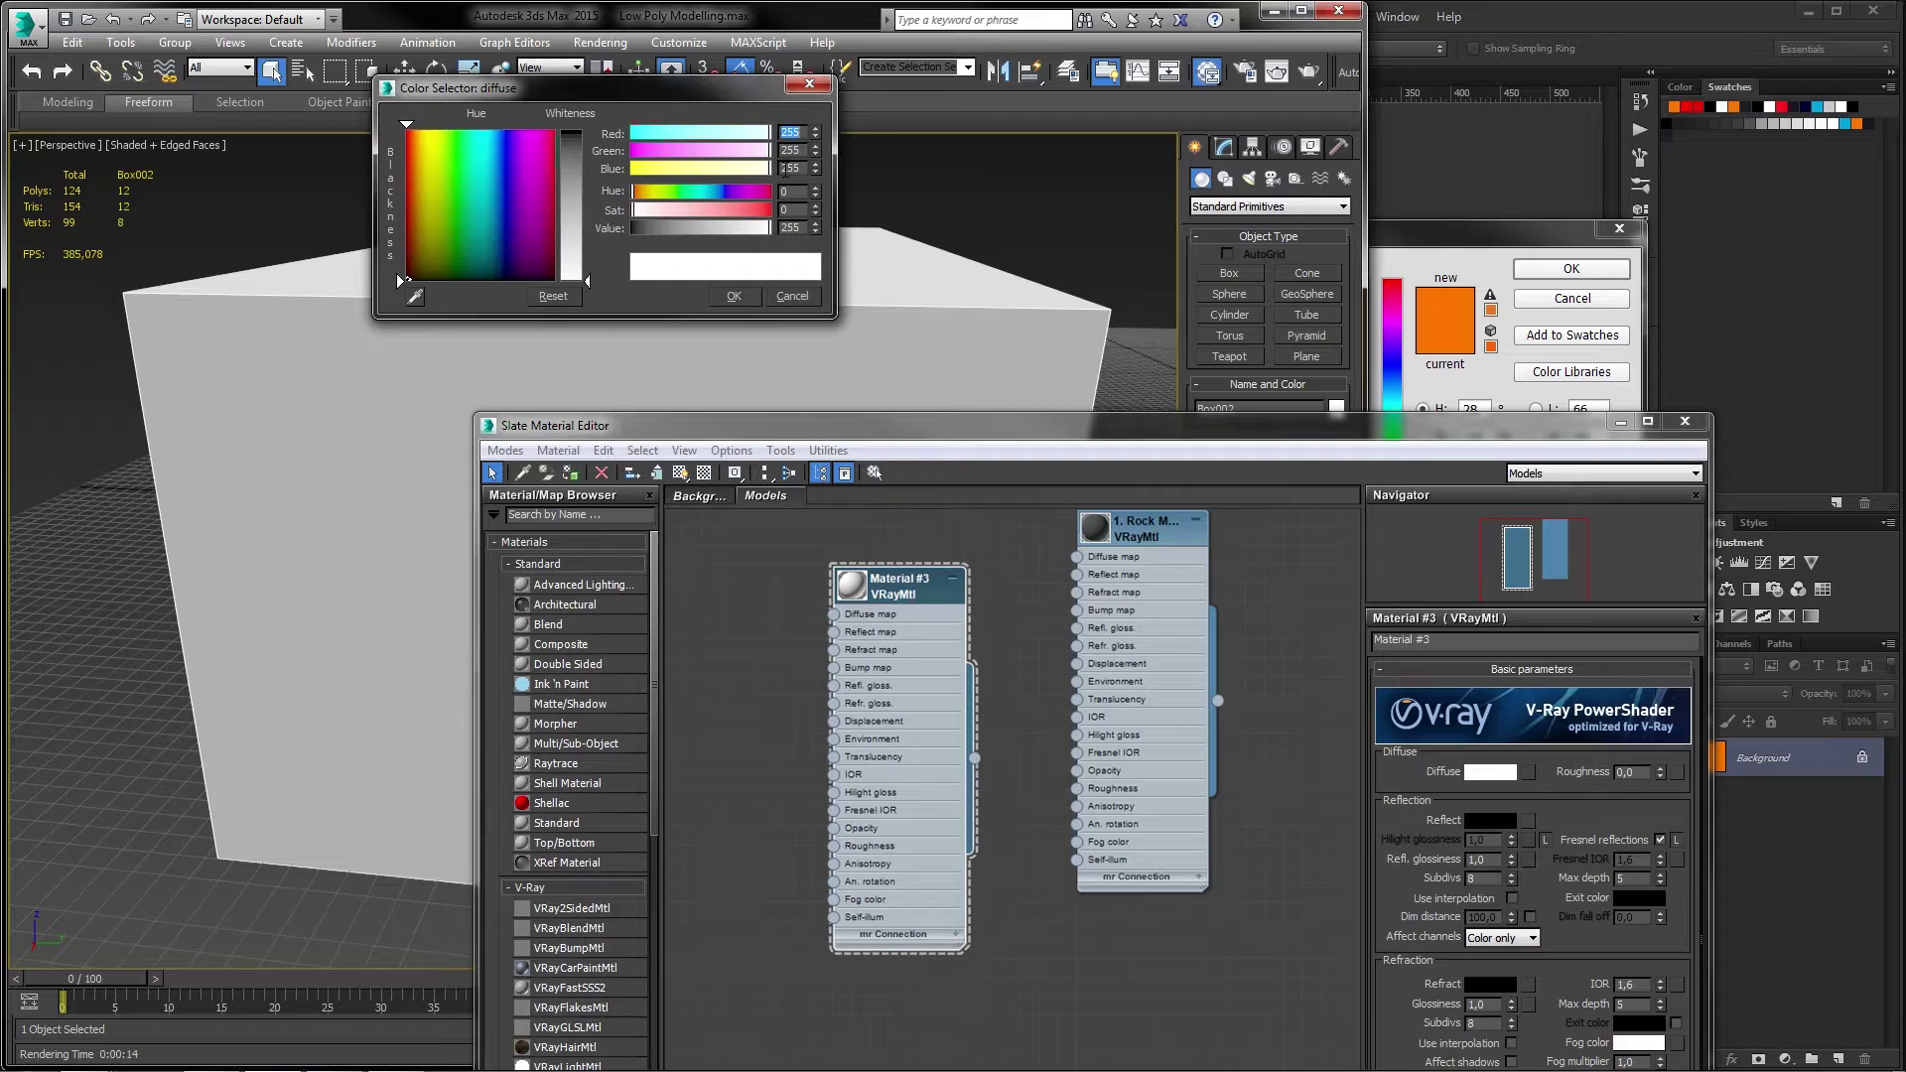
left_click_drag(1132, 424, 782, 424)
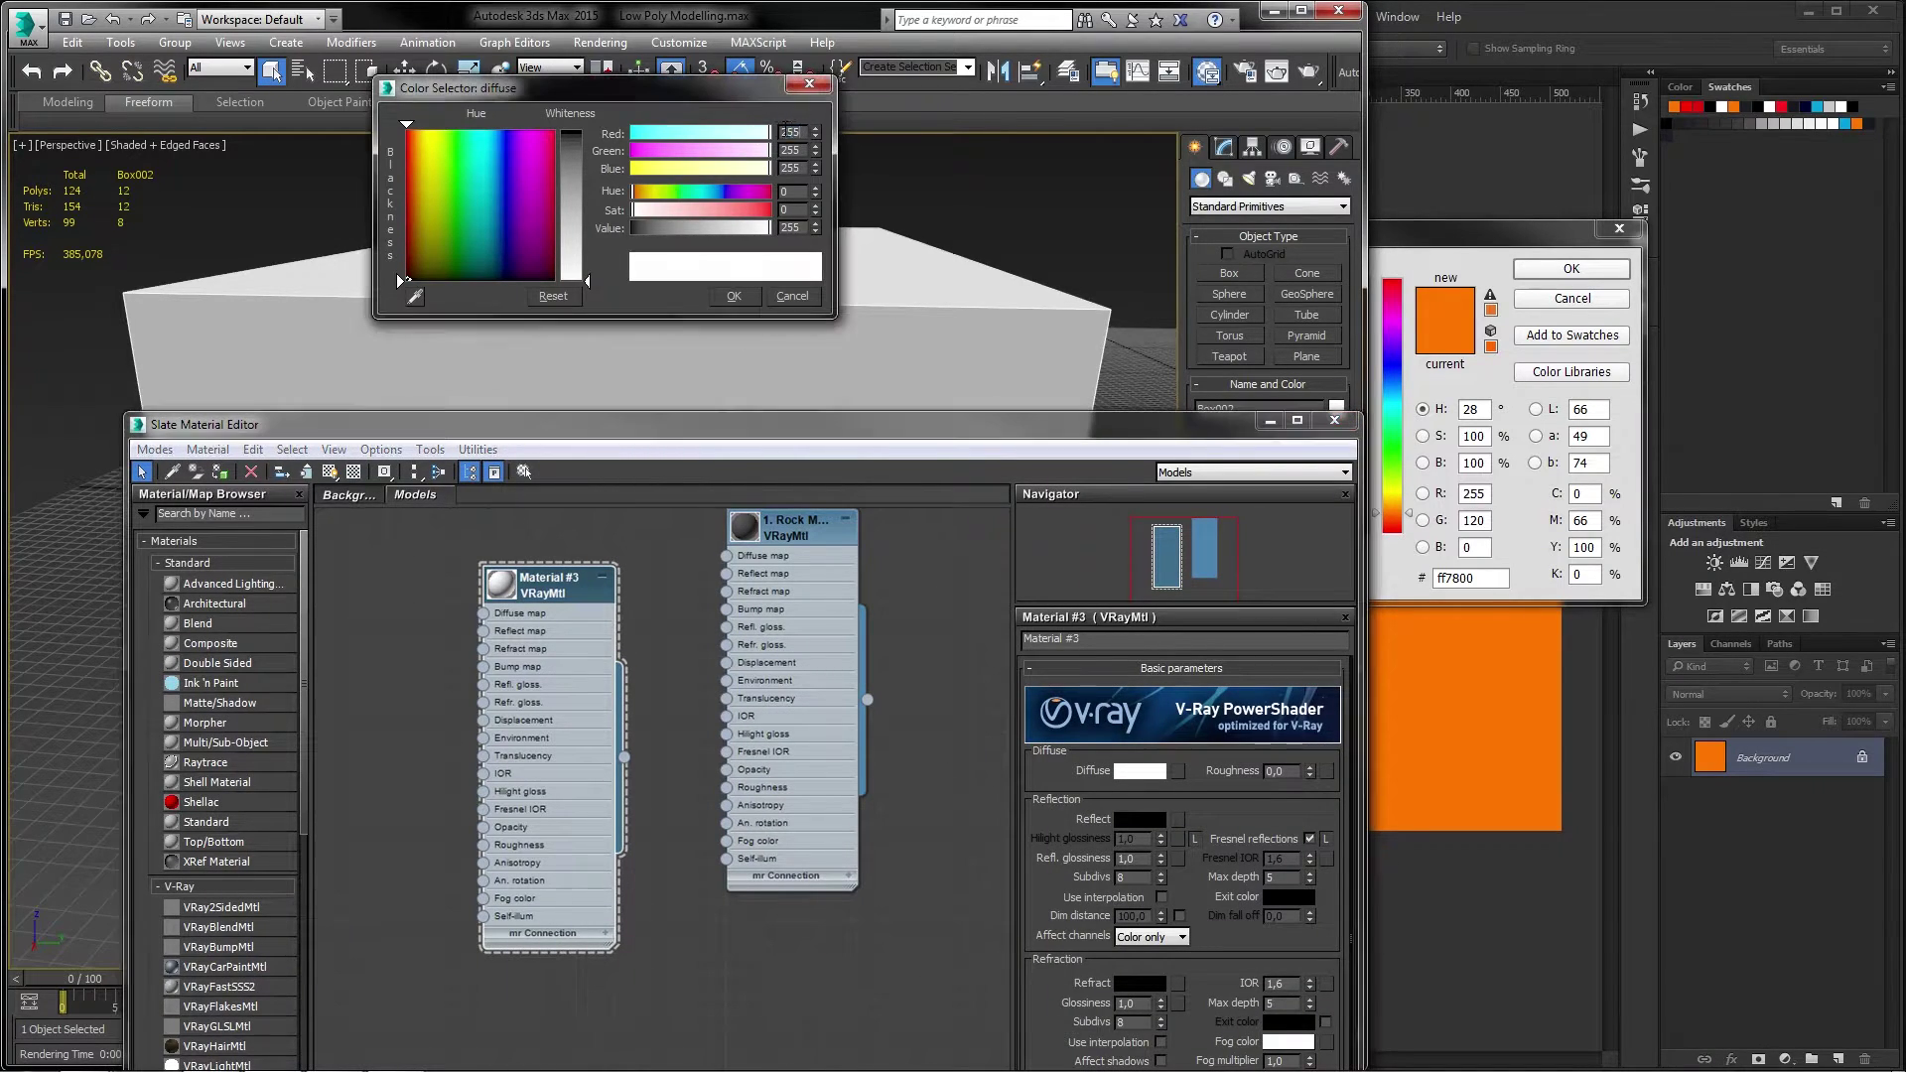
double_click(789, 131)
type("255")
key("Tab")
type("120")
key("Tab")
type("0")
key("Tab")
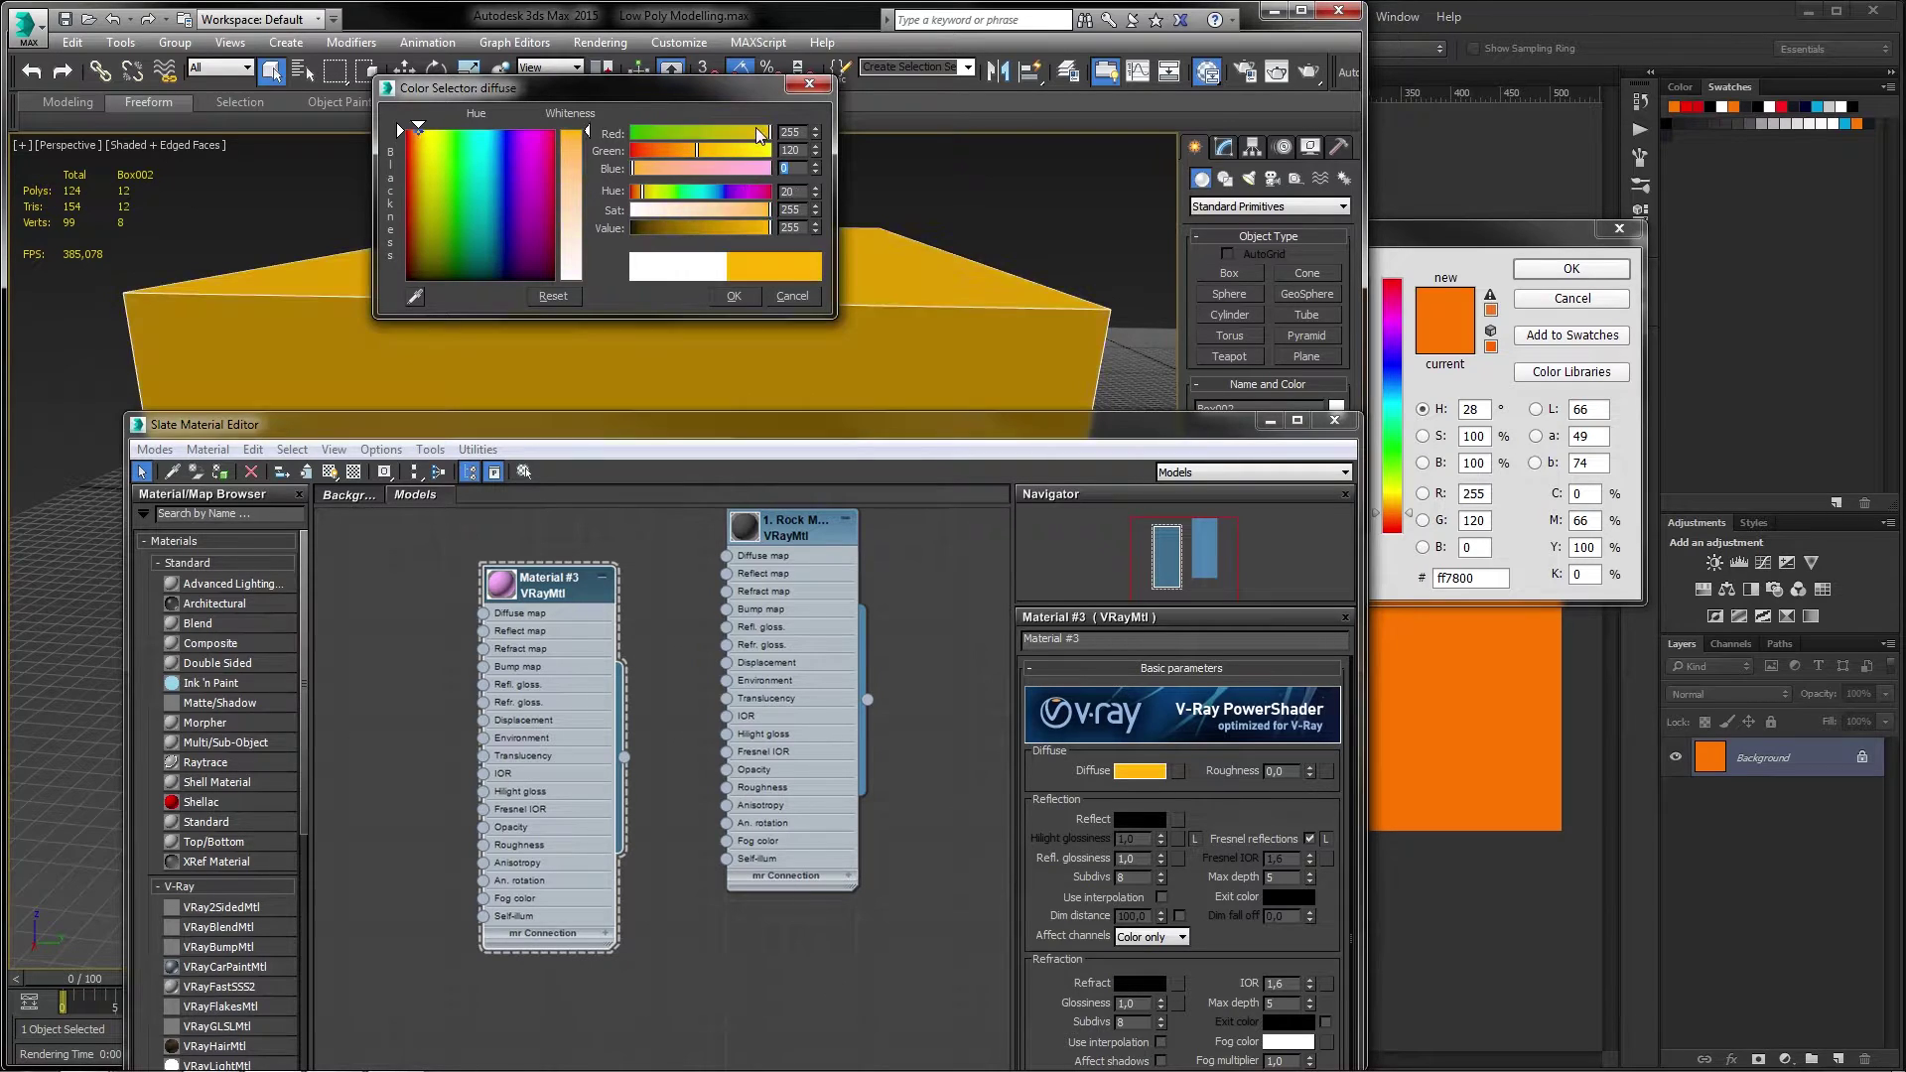
left_click(735, 295)
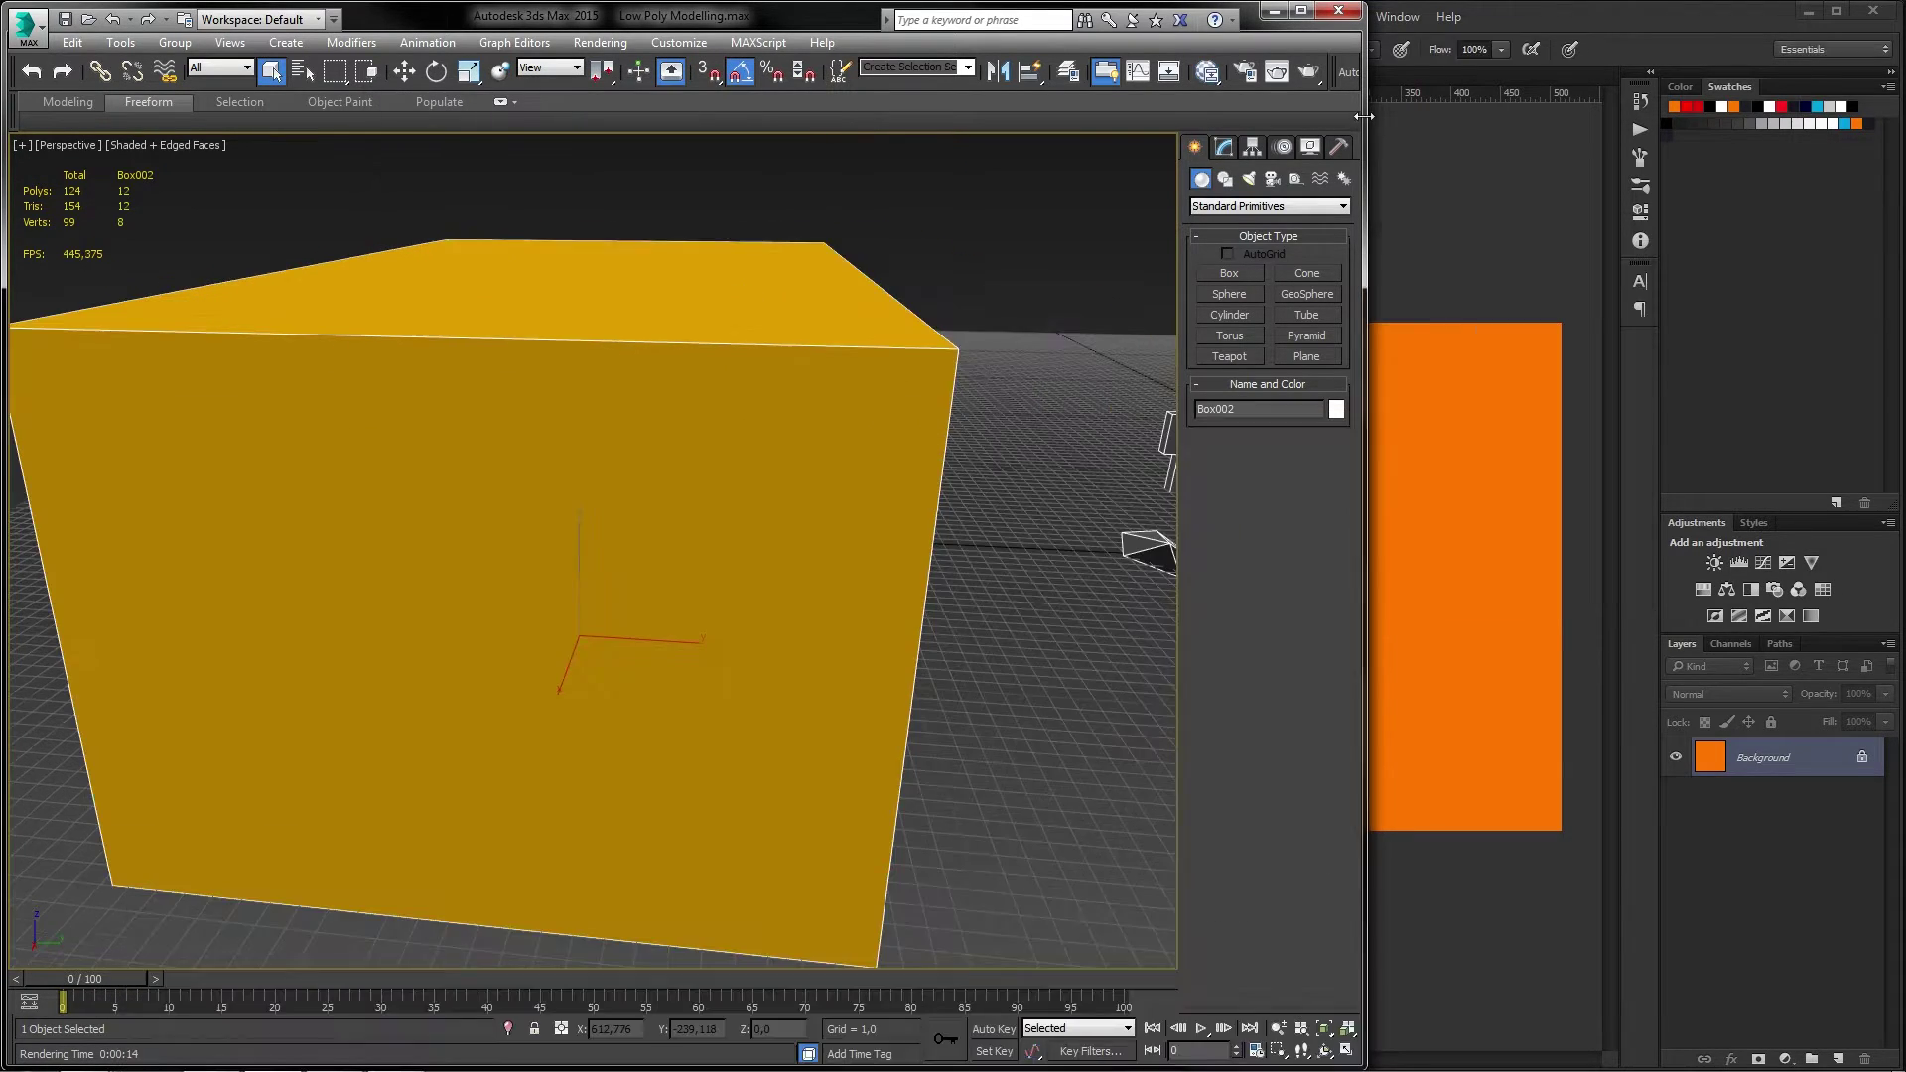
left_click_drag(1296, 182, 930, 182)
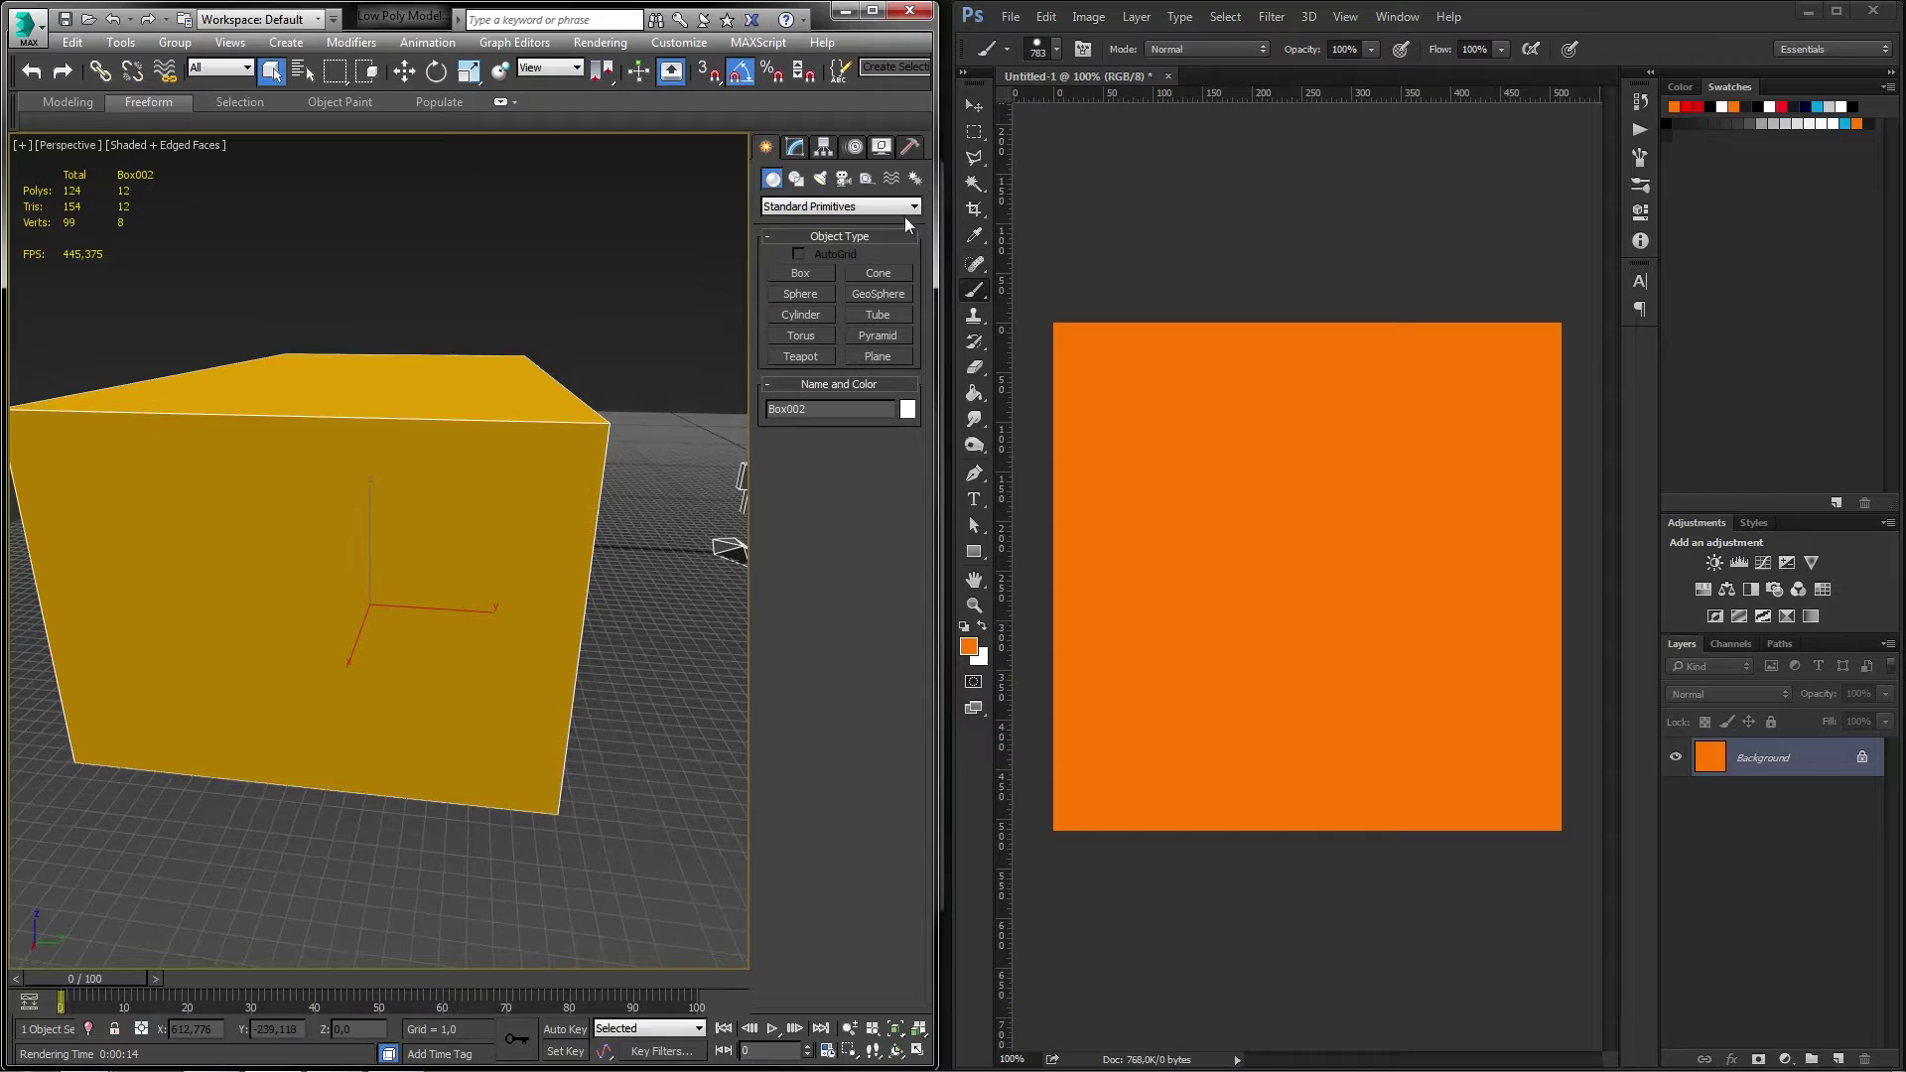
left_click(582, 395)
left_click(679, 41)
left_click(750, 365)
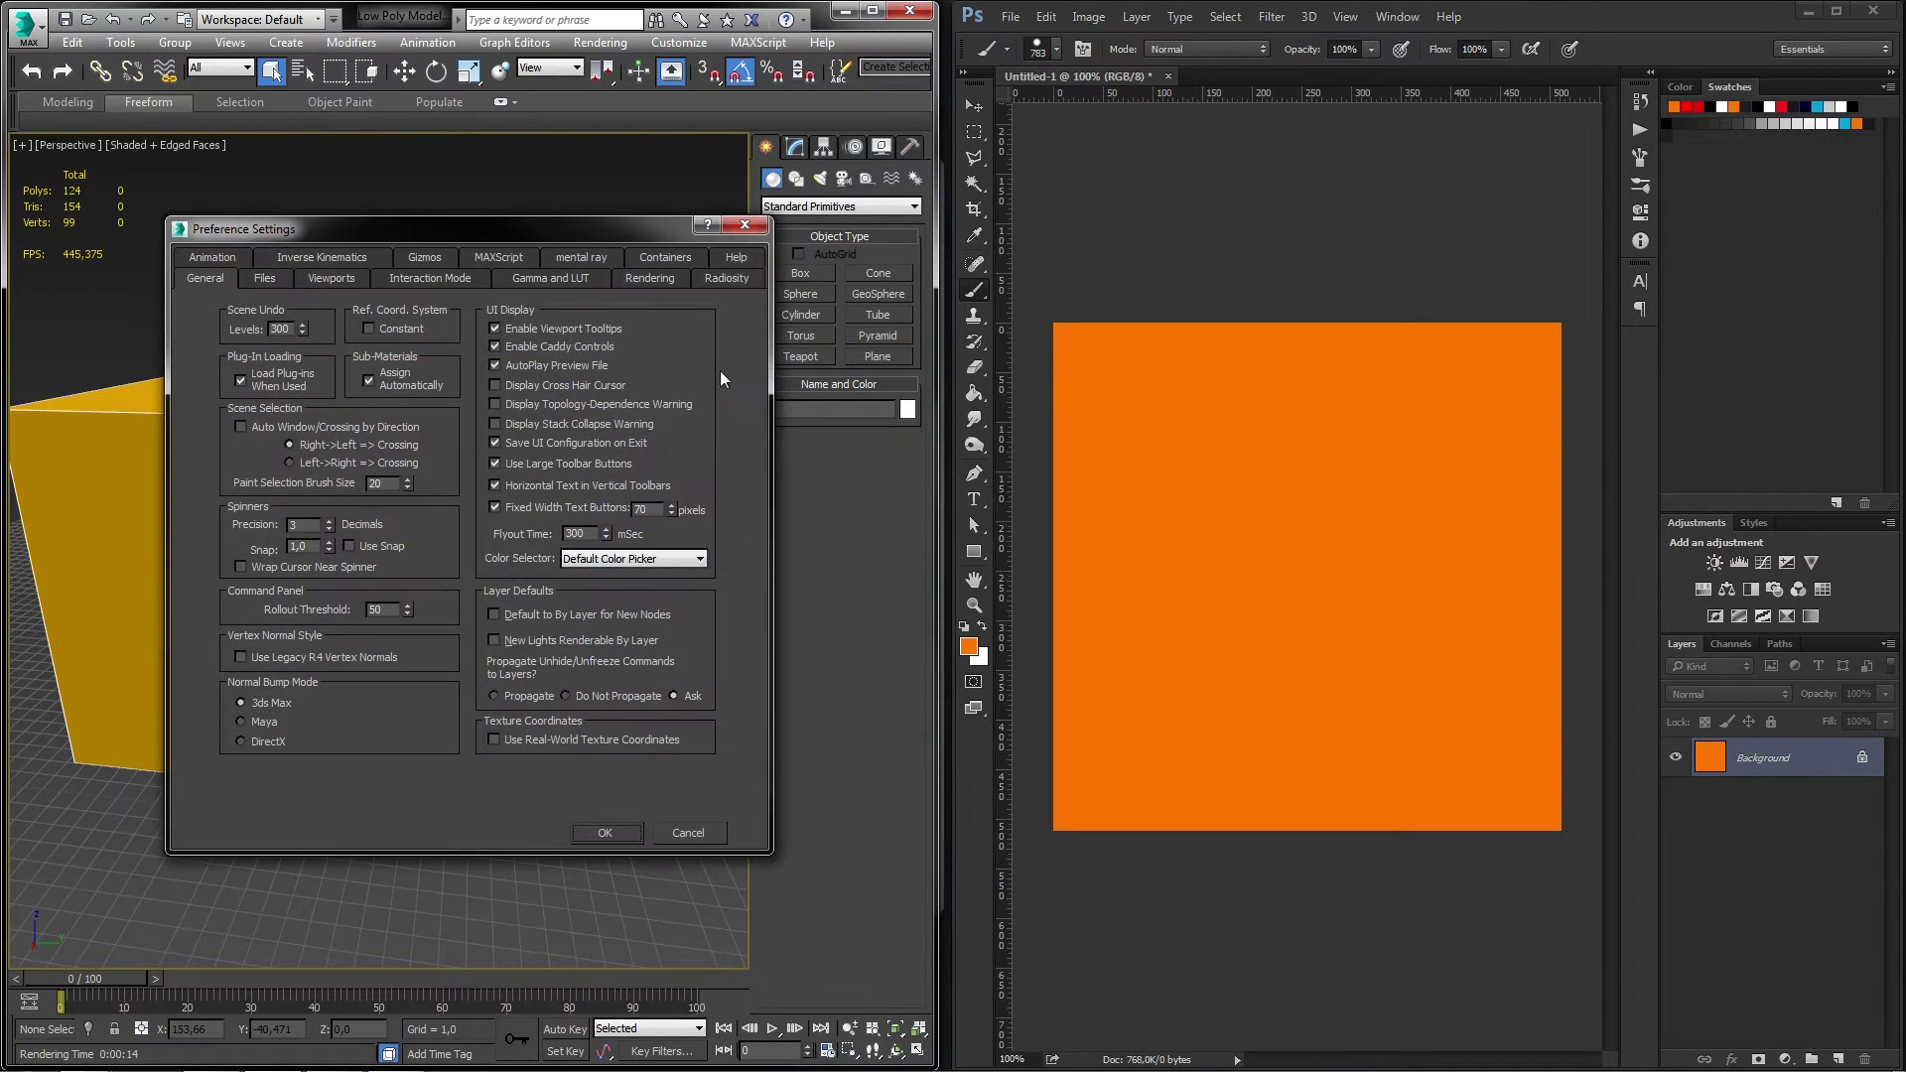
left_click(540, 279)
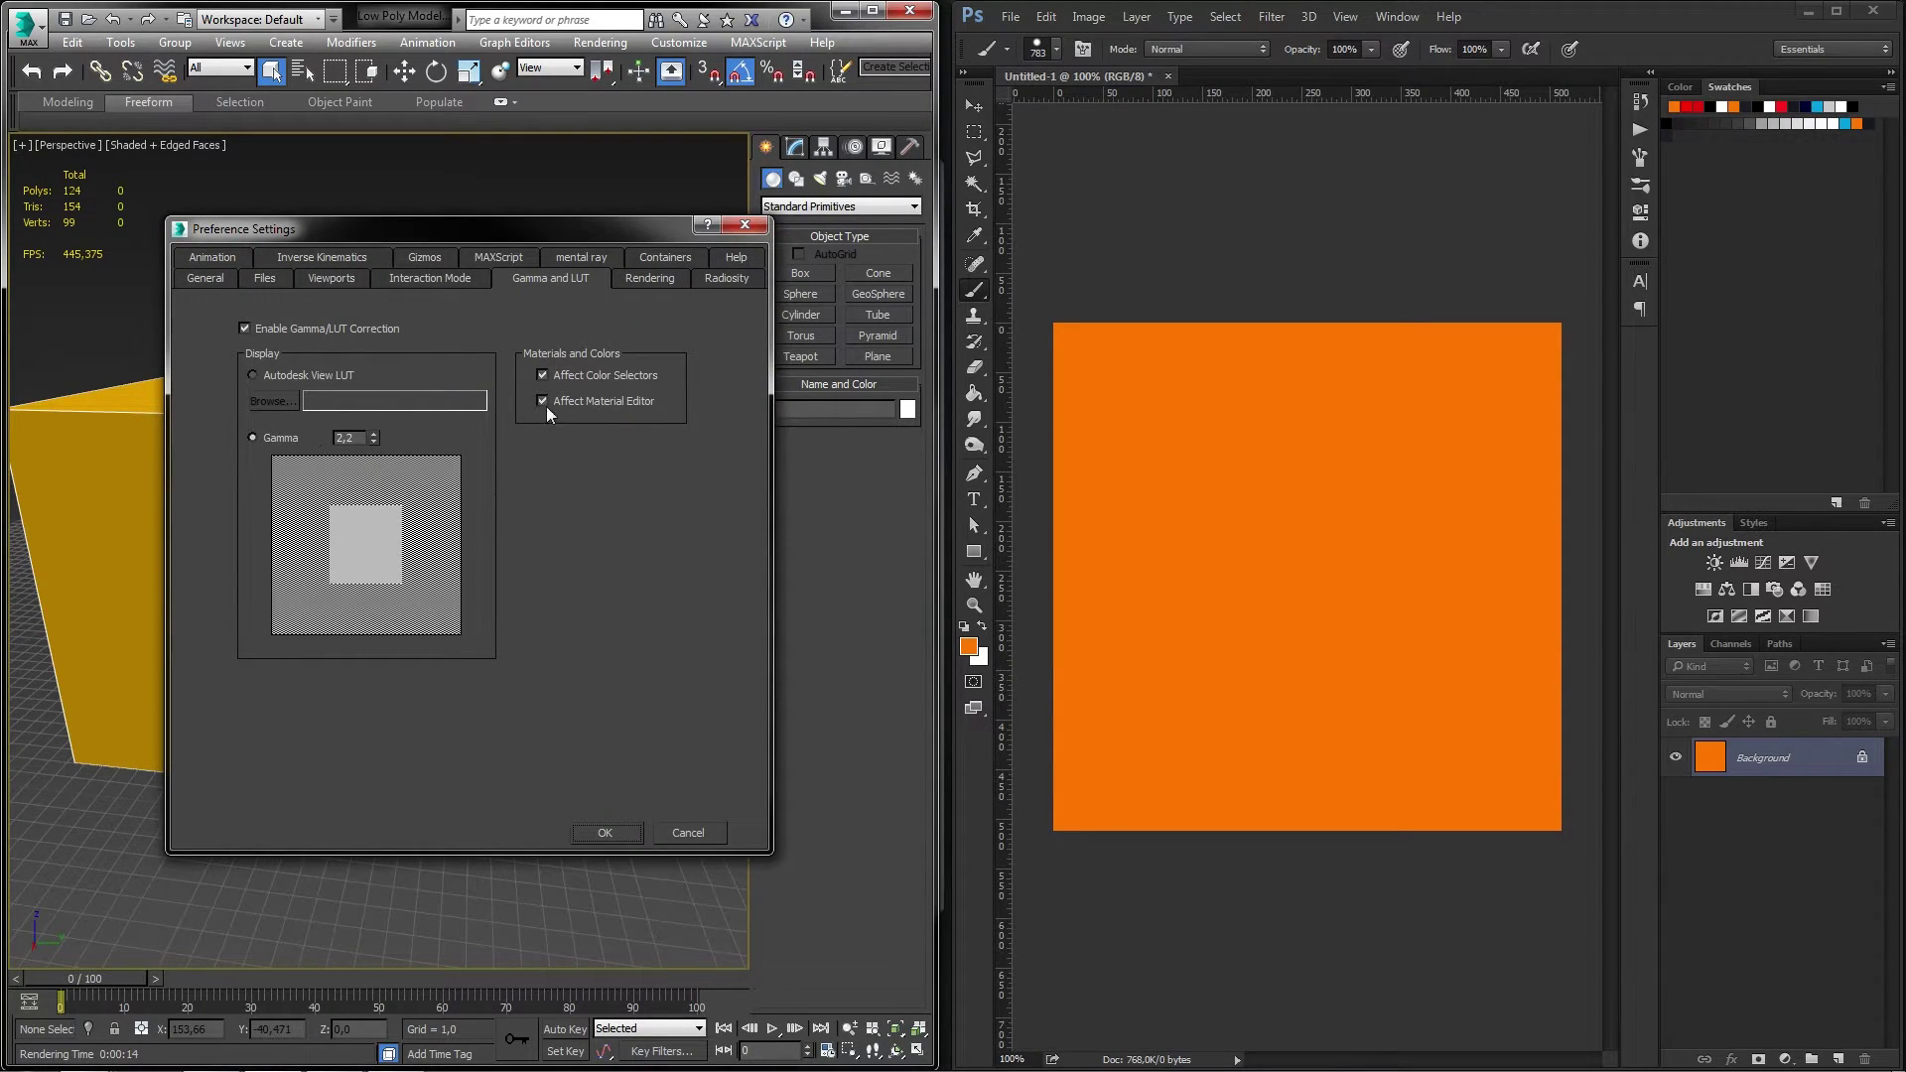
left_click(264, 328)
left_click_drag(379, 224, 977, 270)
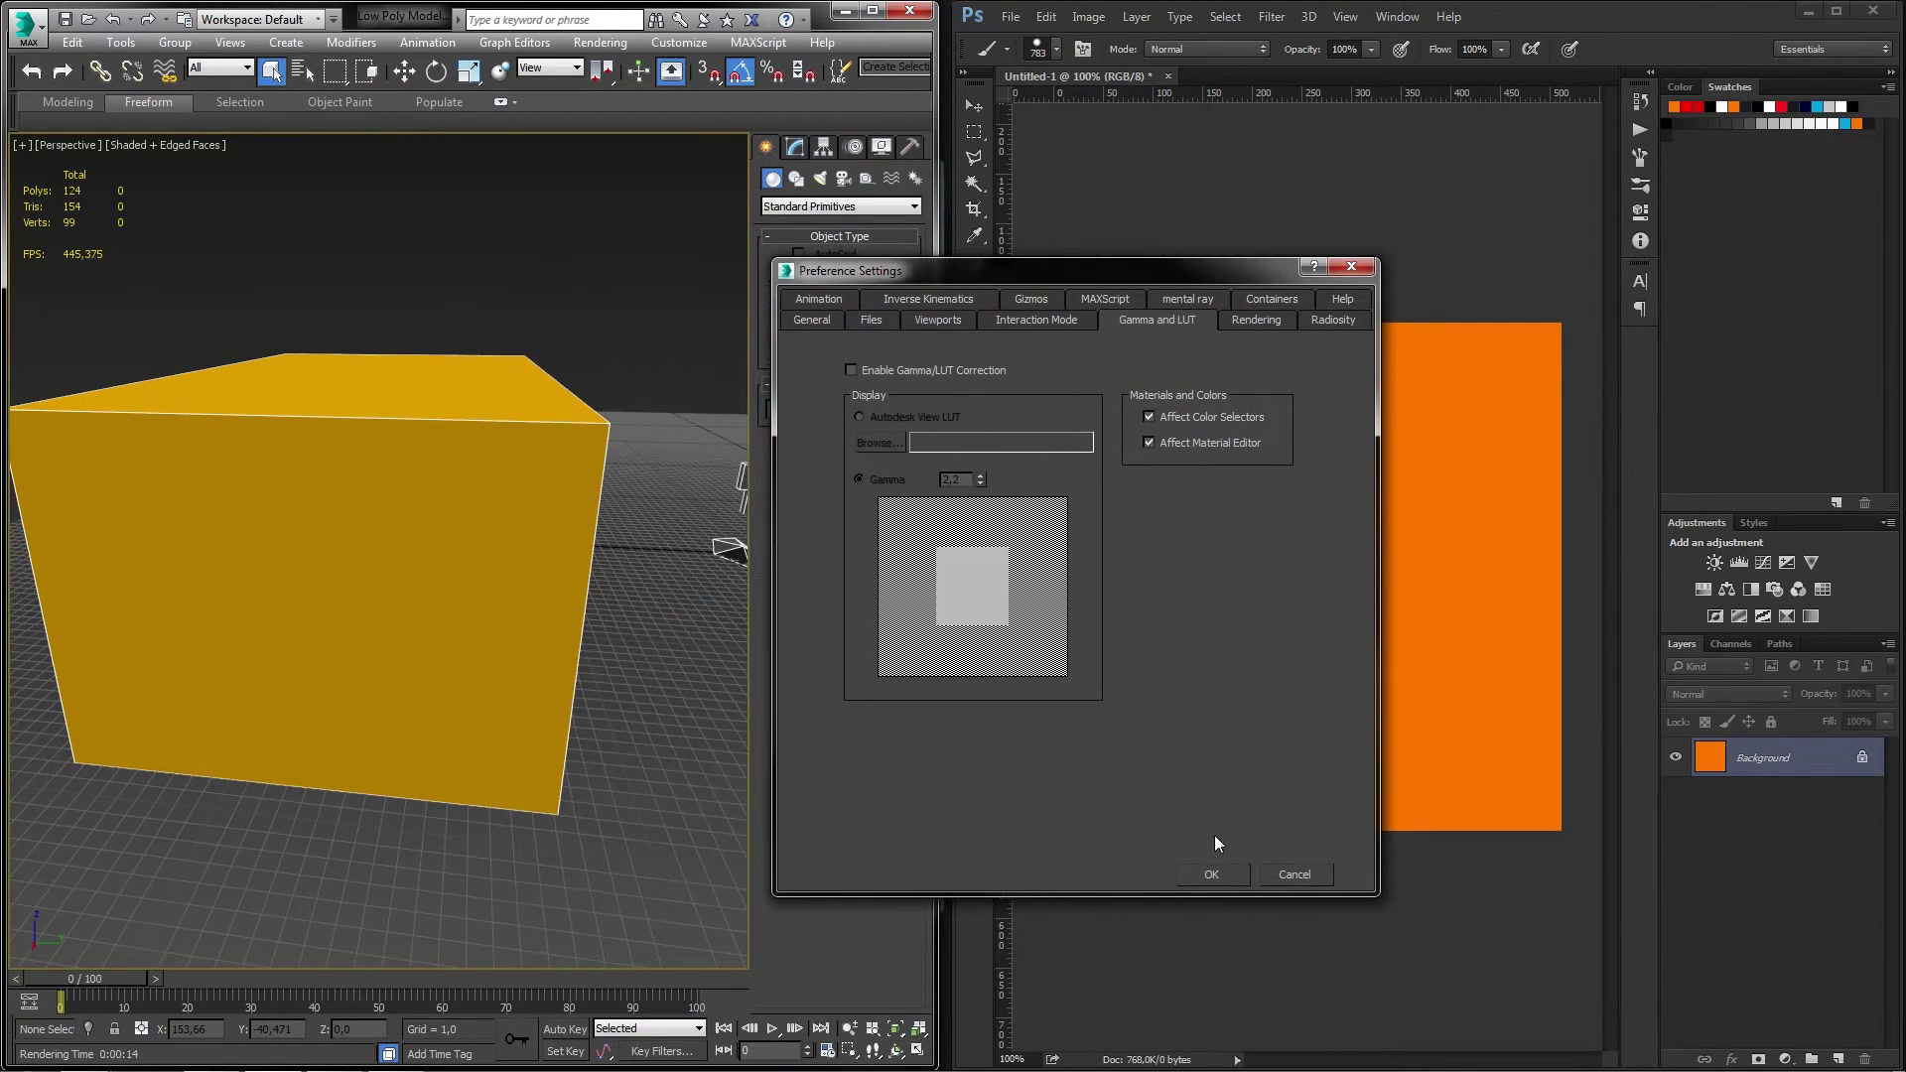
left_click(1213, 873)
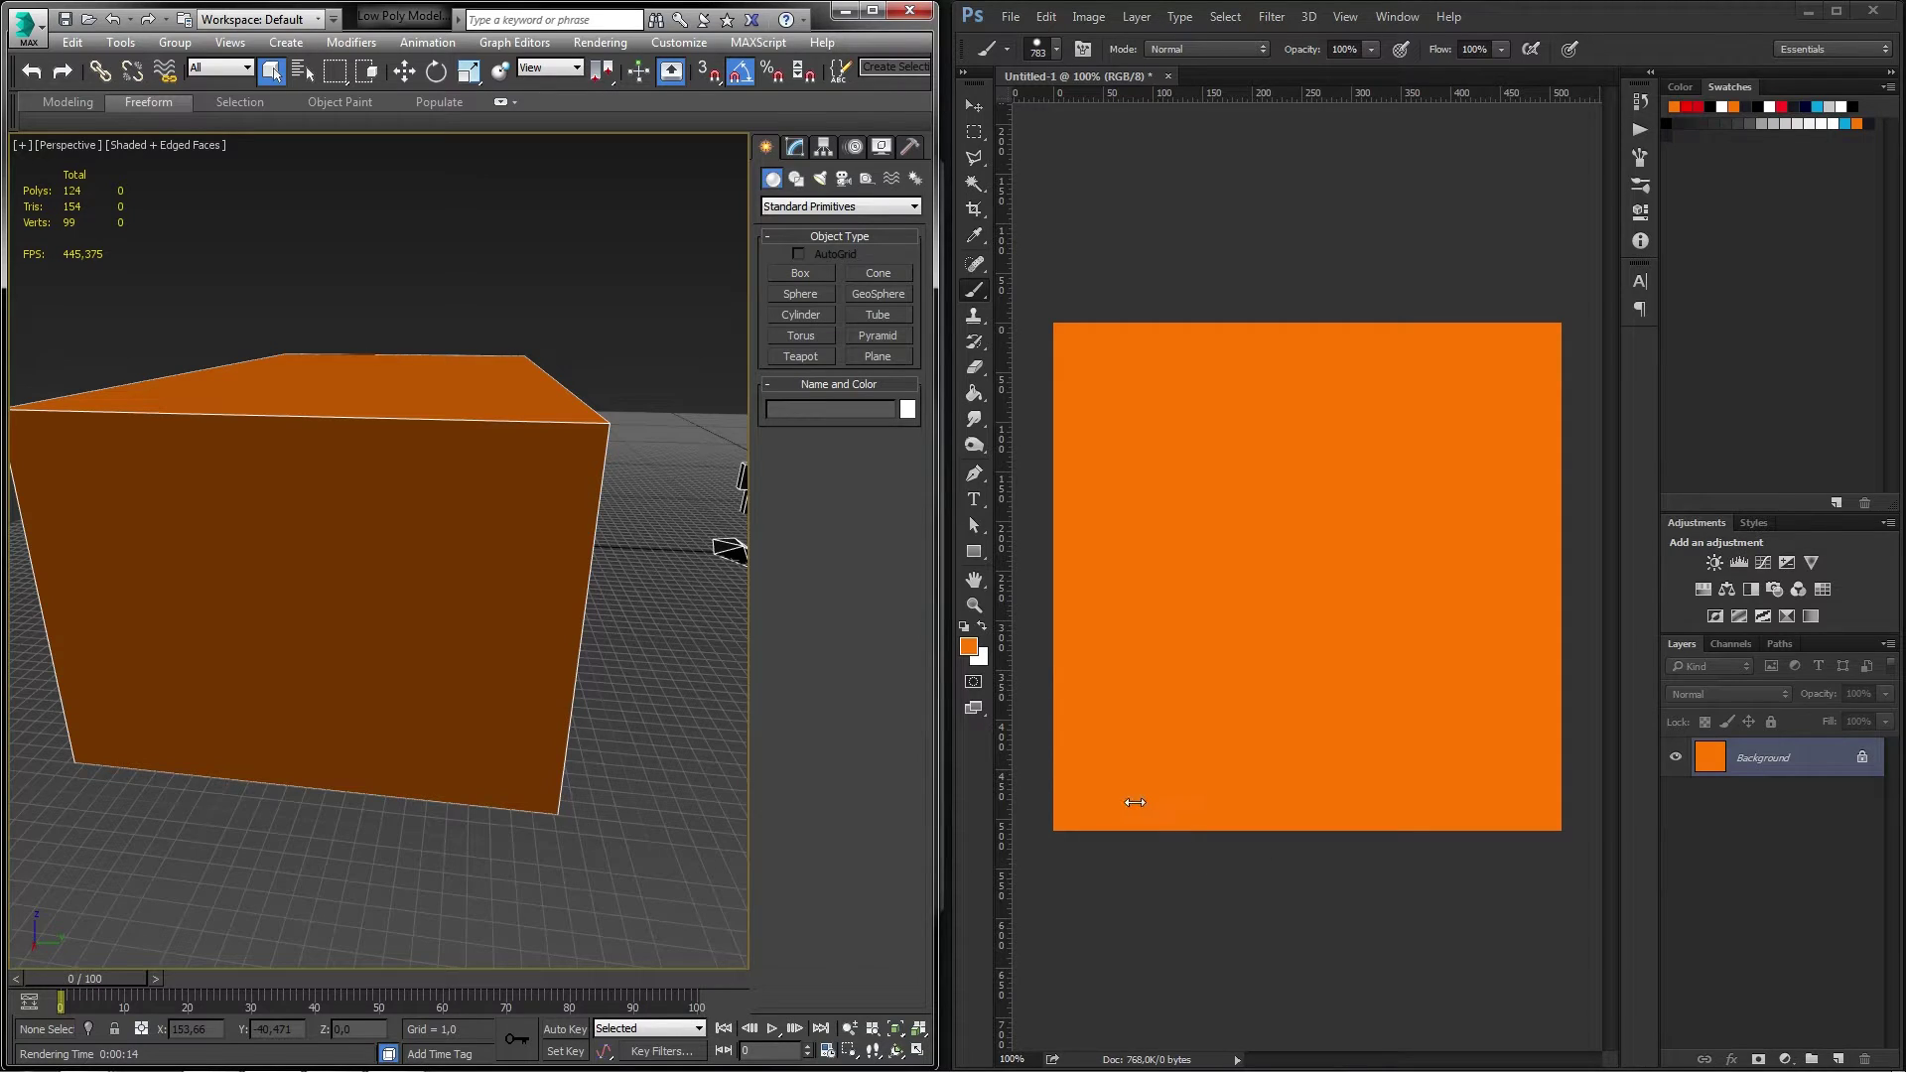
left_click(679, 42)
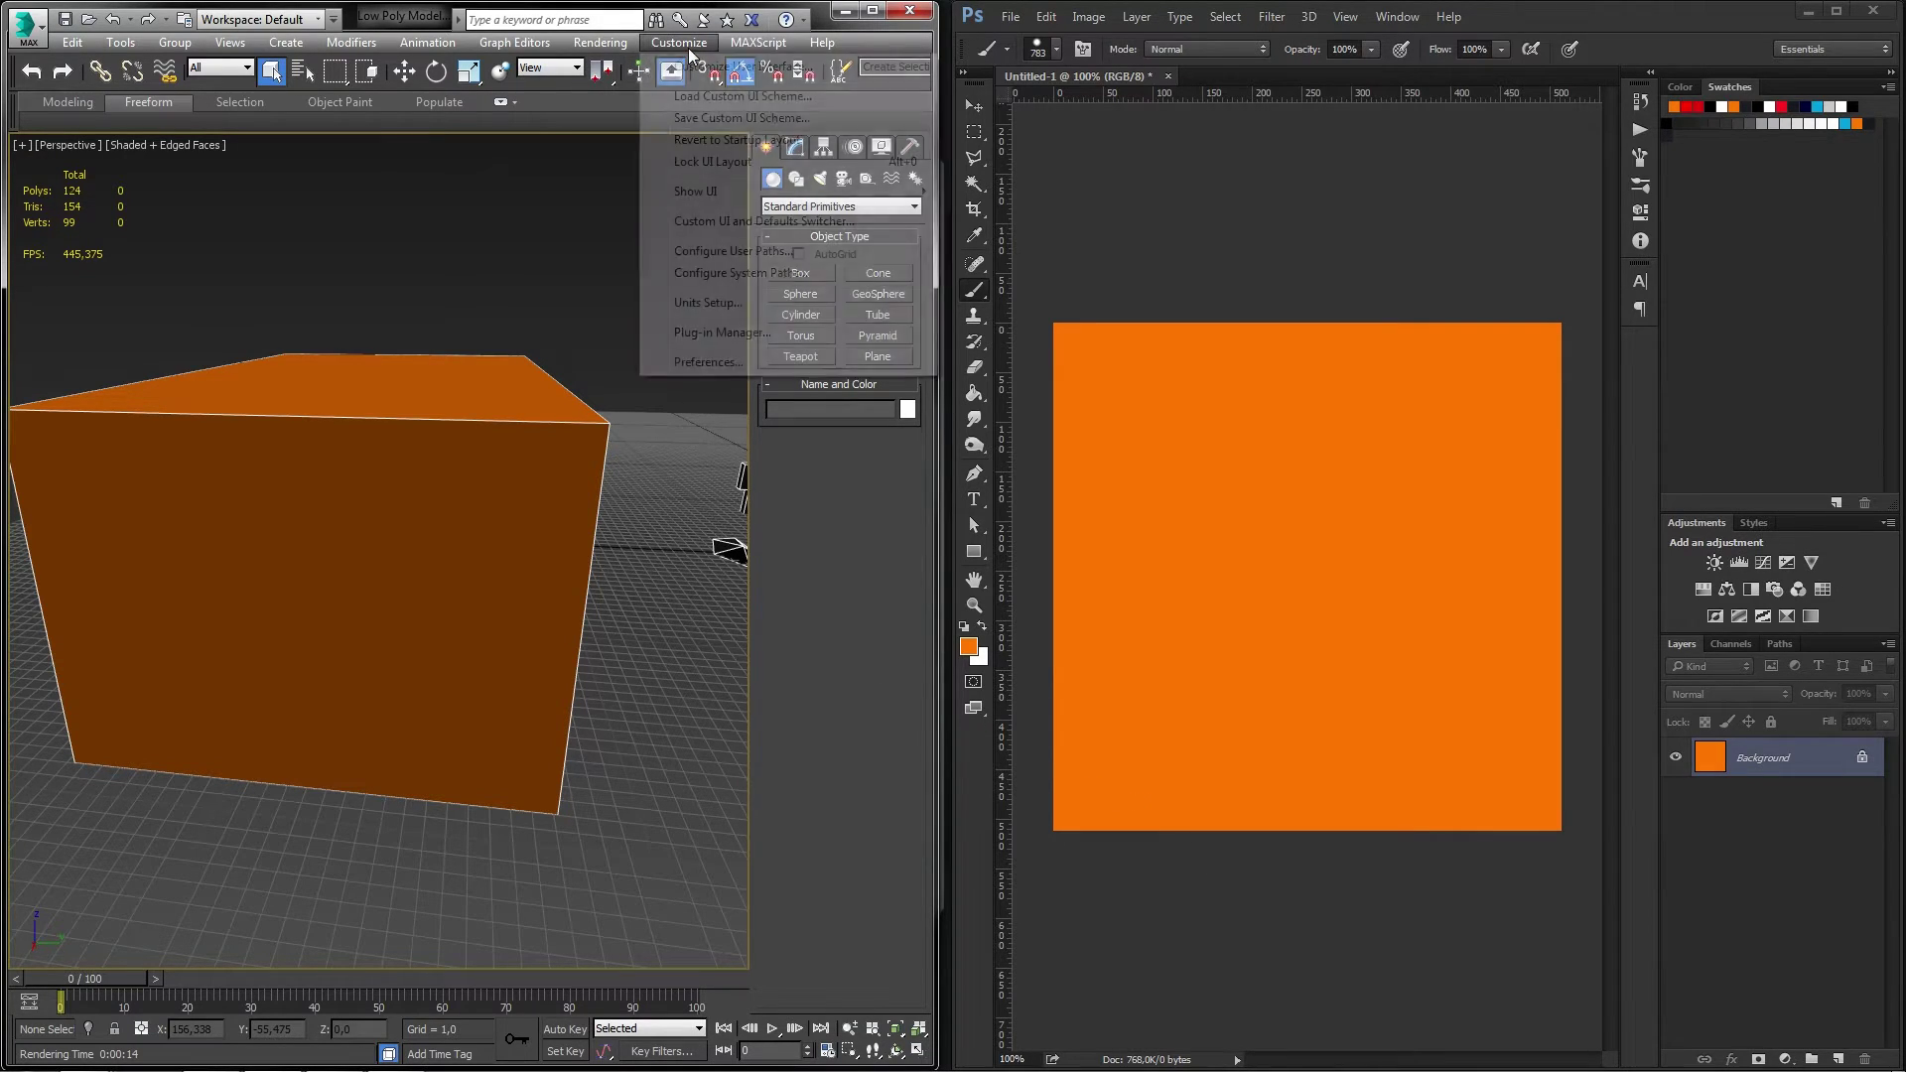
left_click(707, 363)
left_click(268, 329)
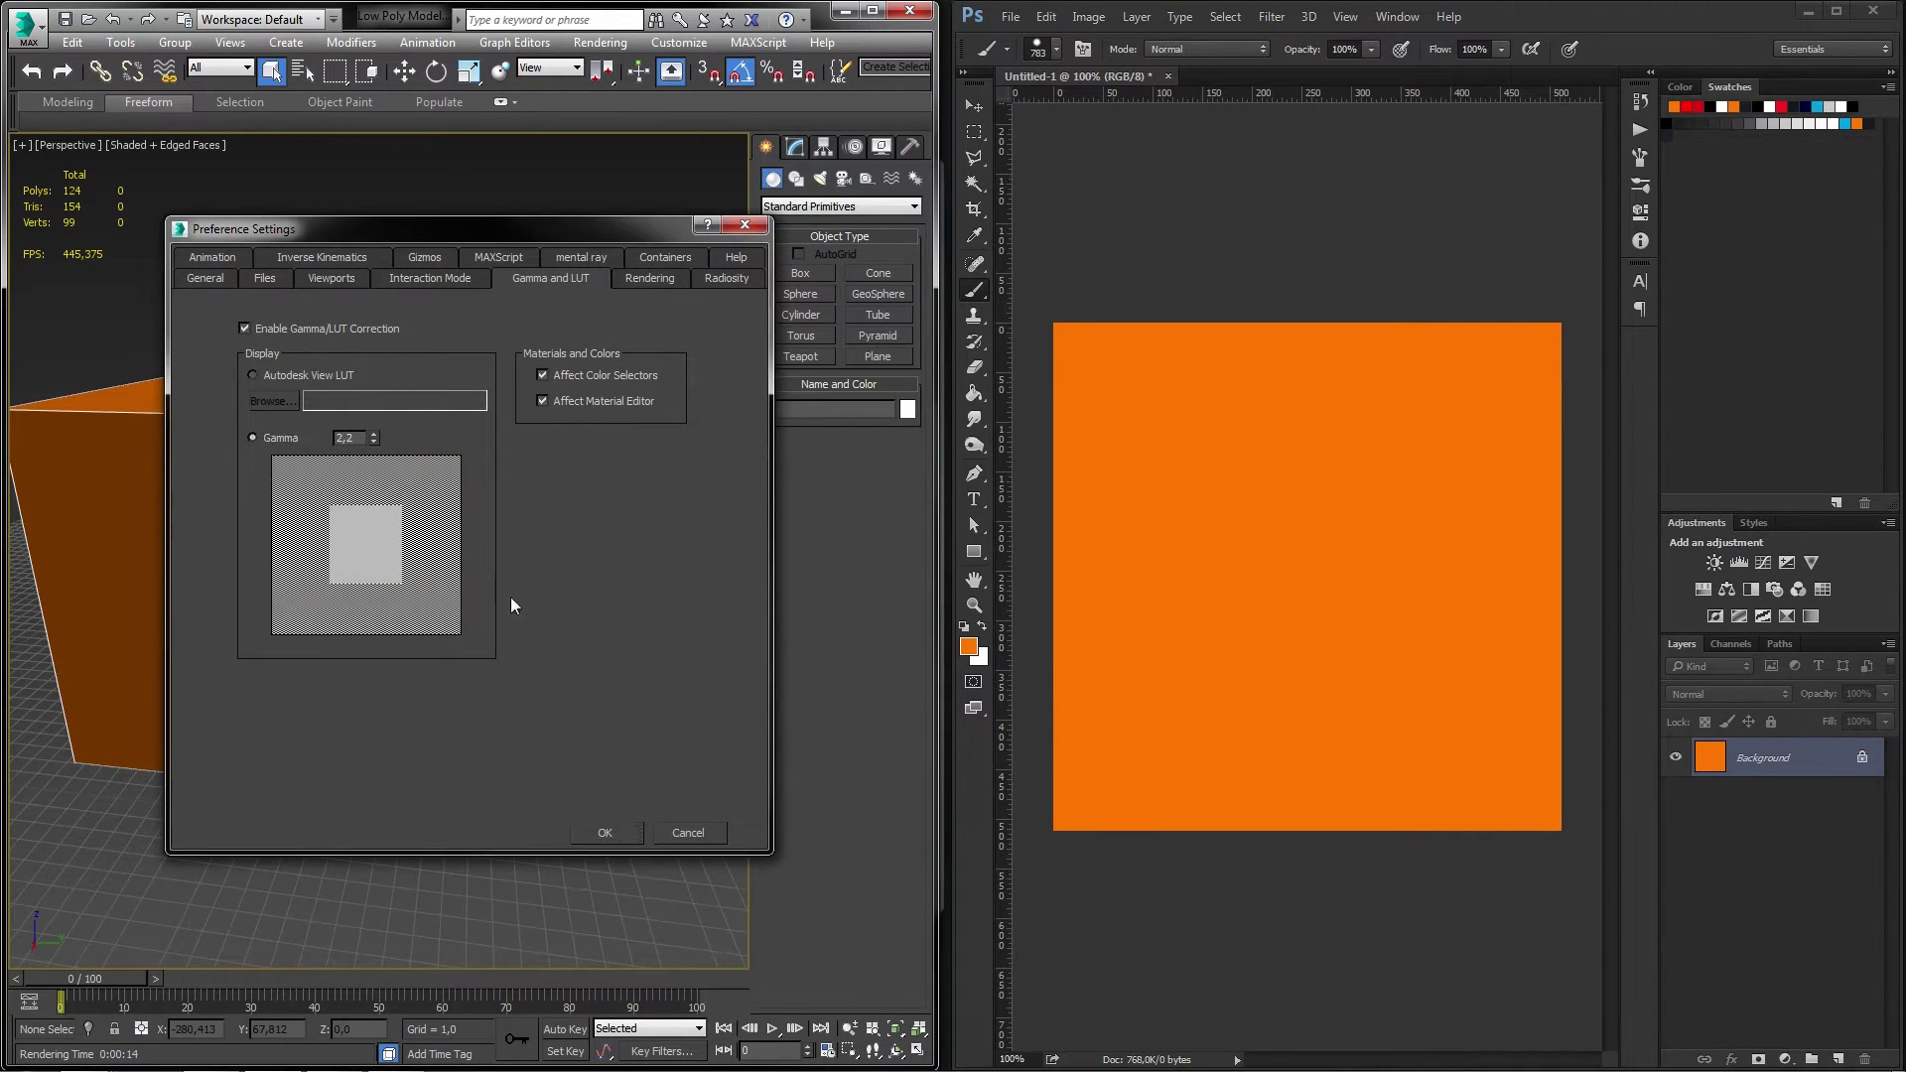
left_click(605, 832)
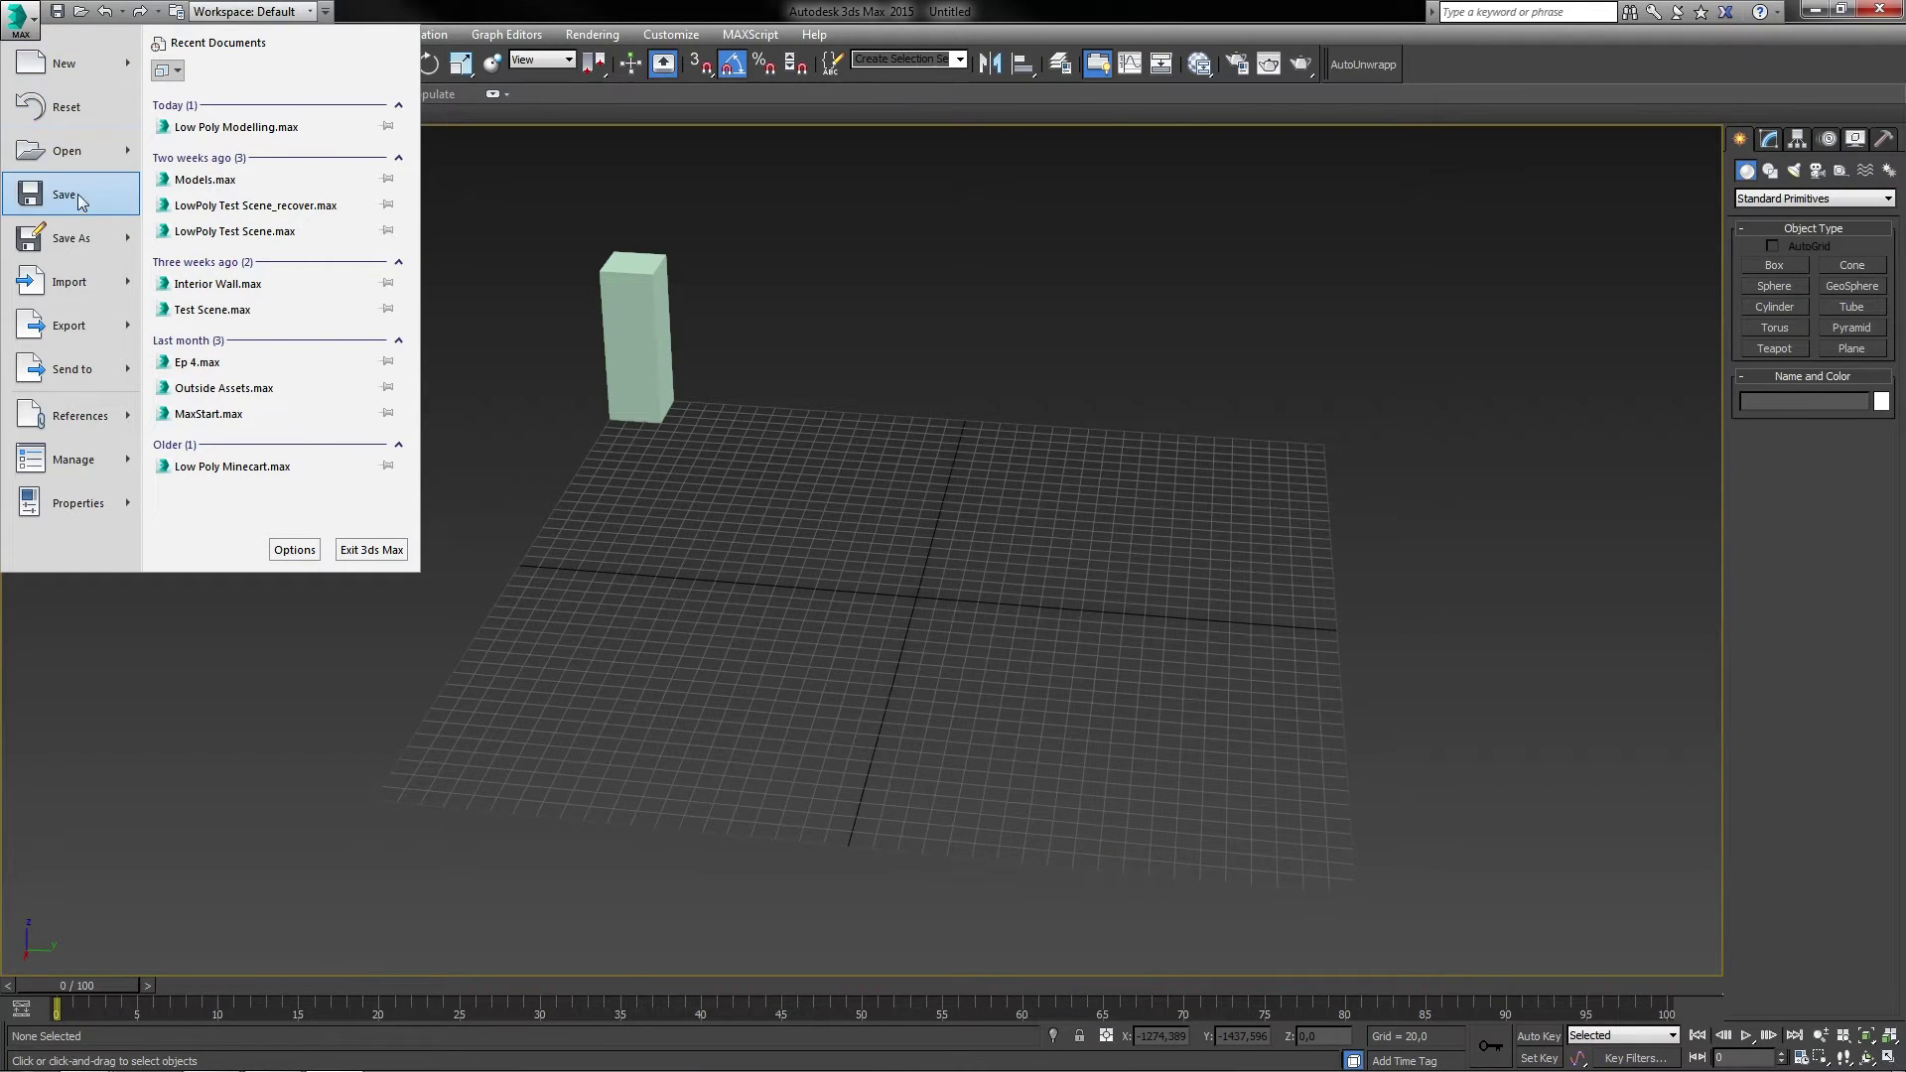
Save the scene to the scenes folder under the file name 'jdjwjahydhawdh'.
left_click(81, 244)
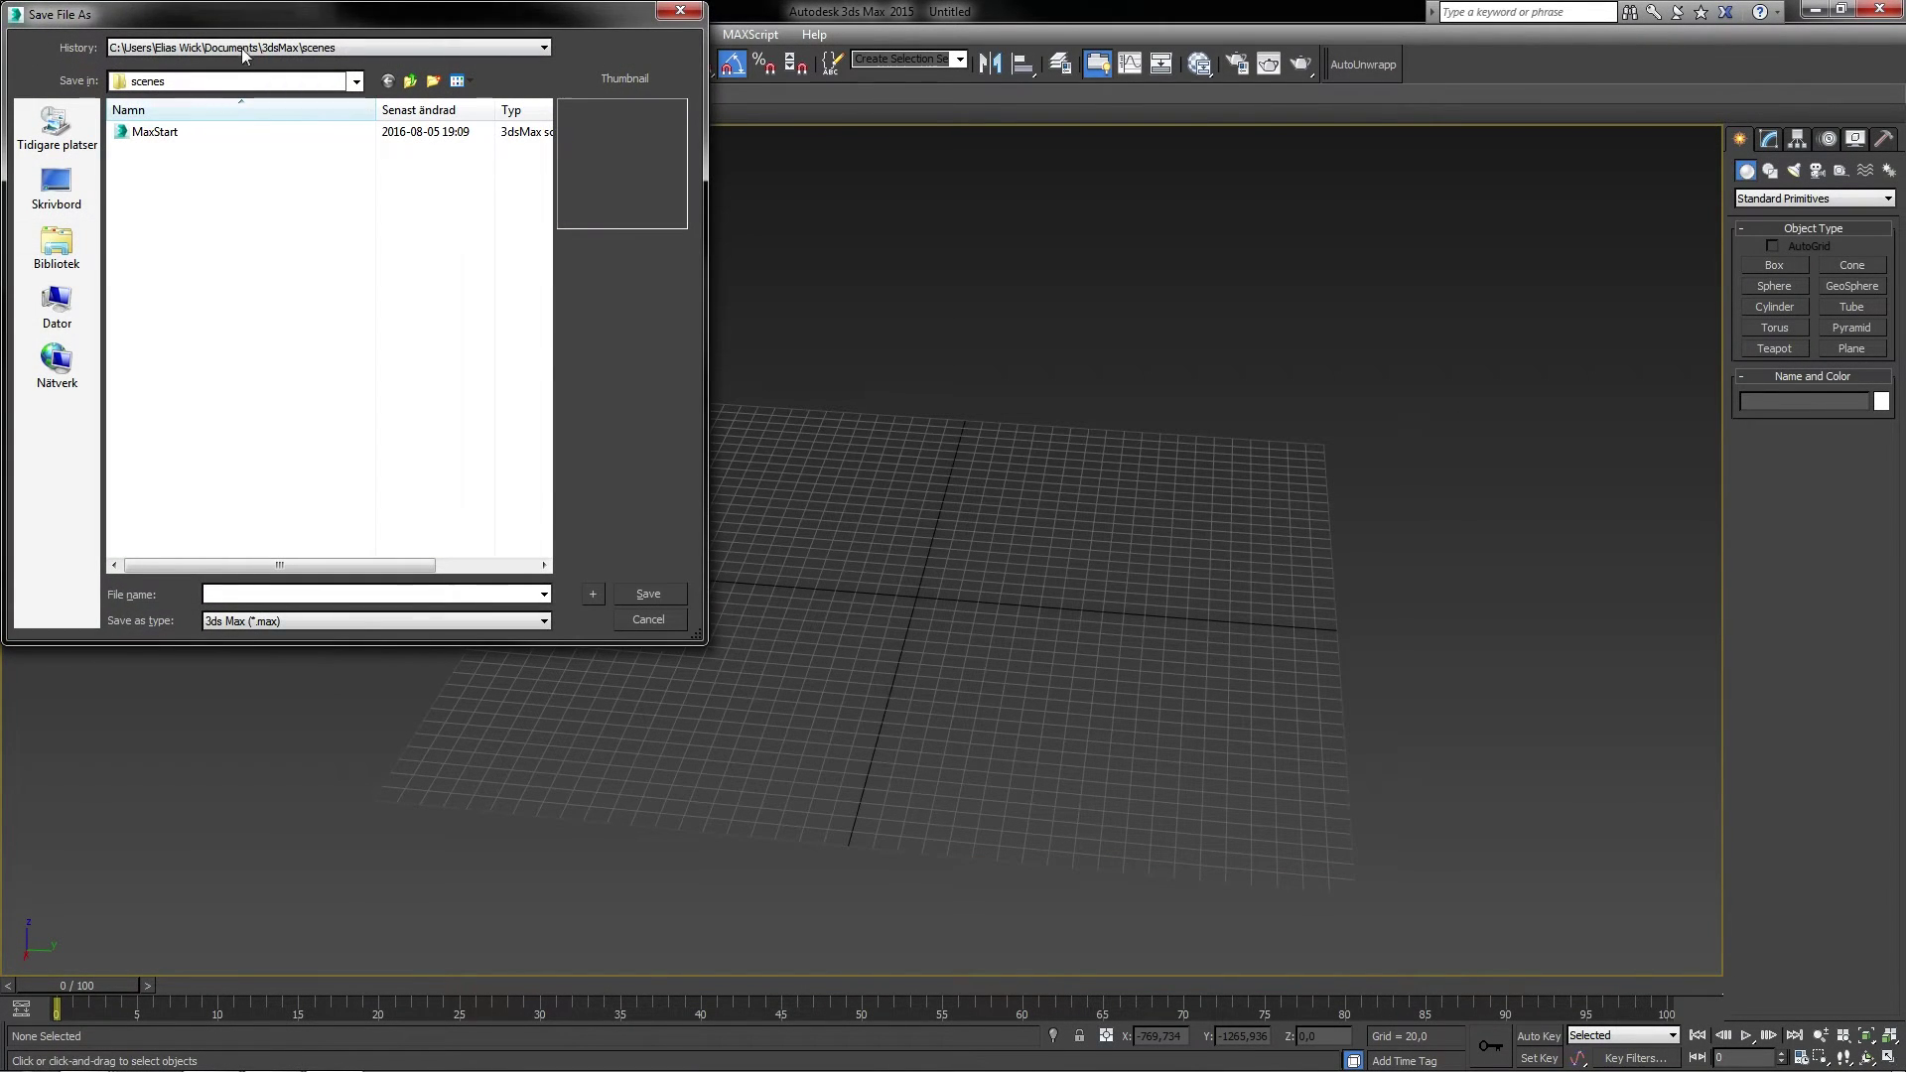
left_click_drag(251, 14, 809, 150)
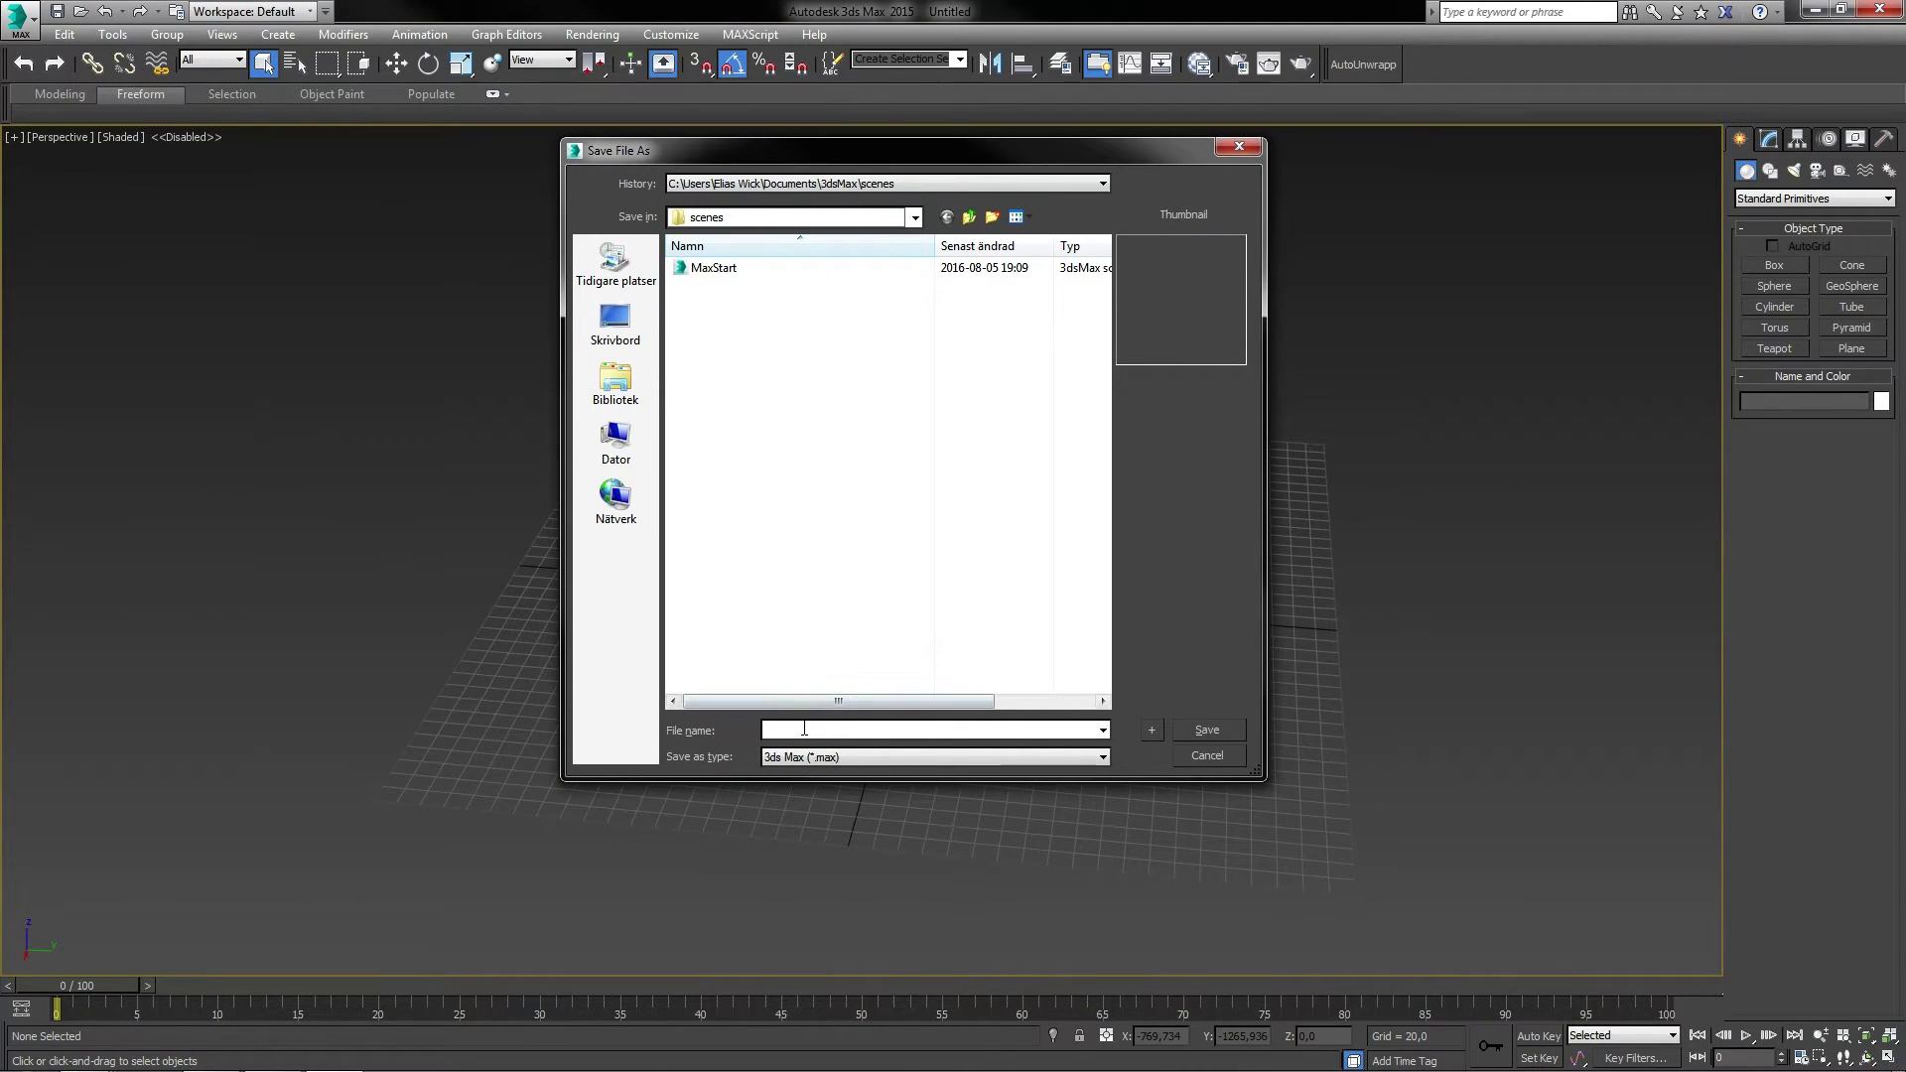
type("jdjwjahydhawdh")
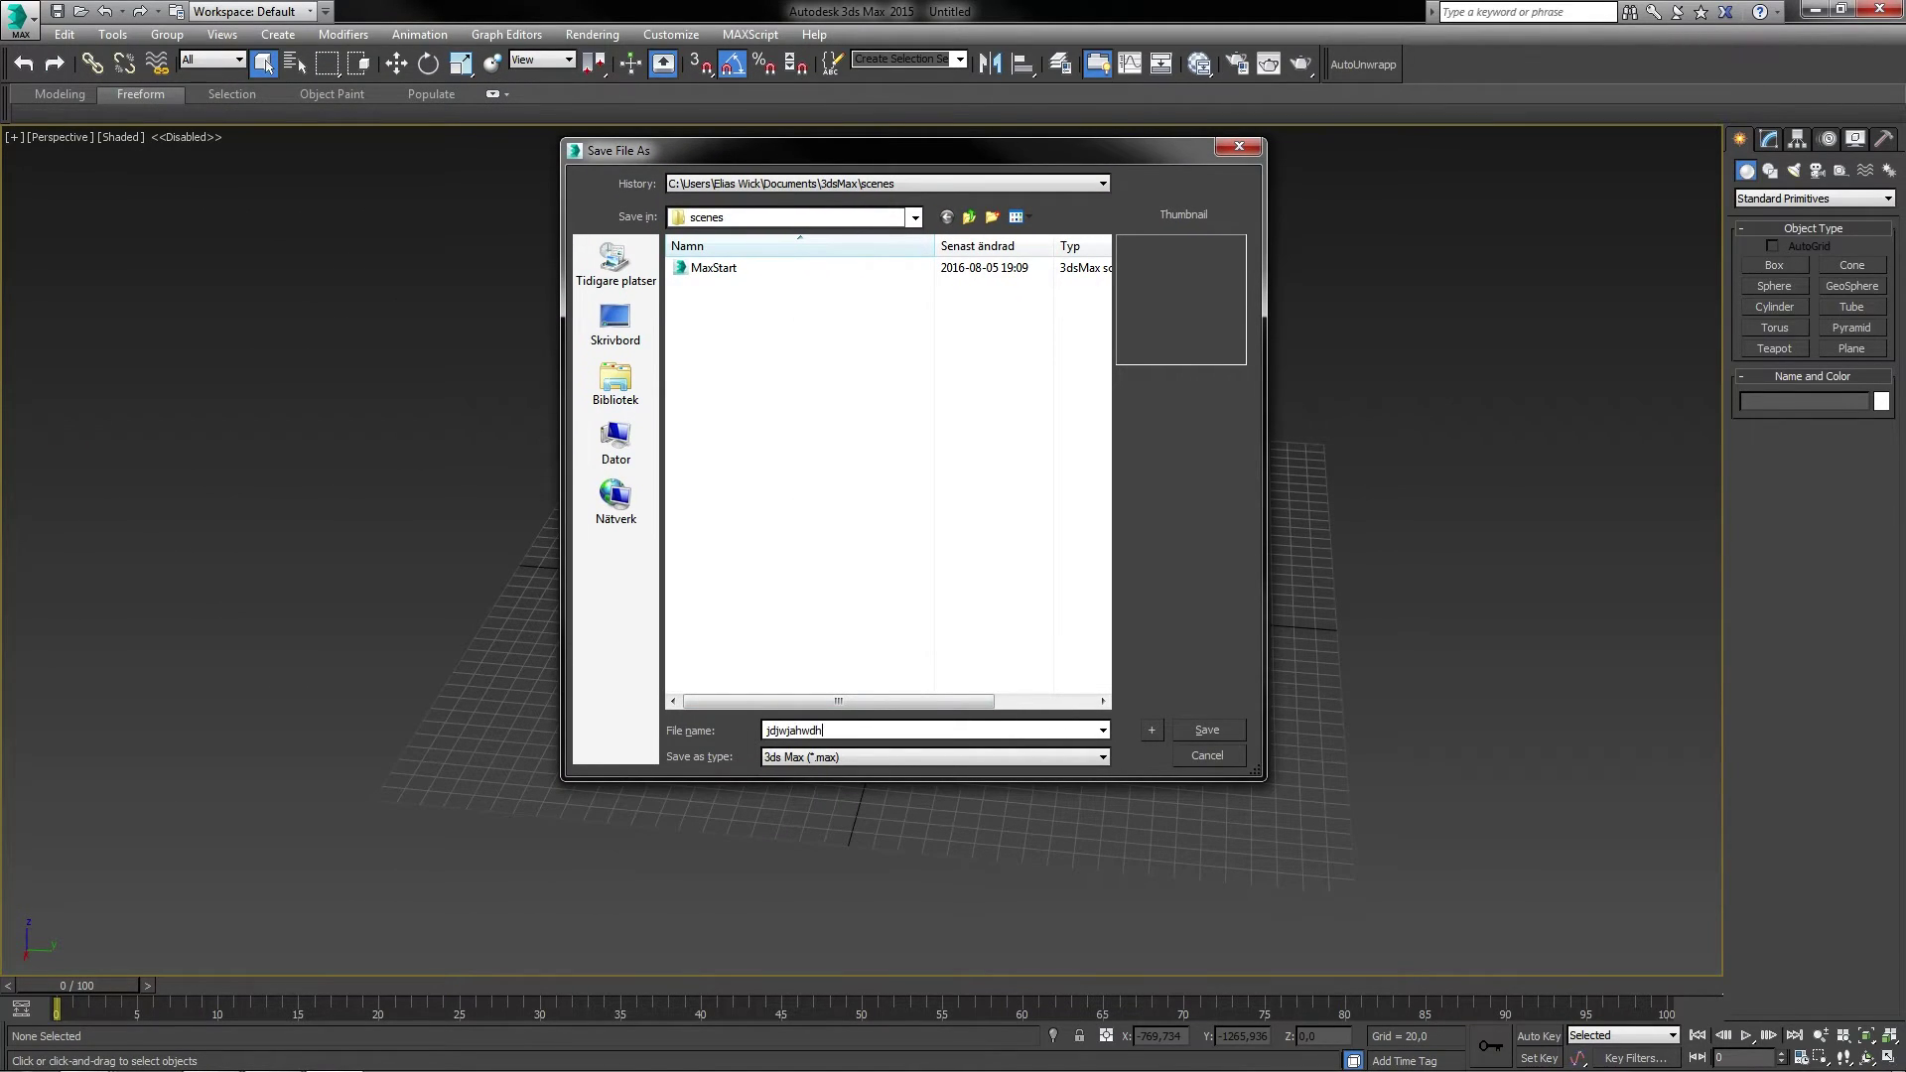